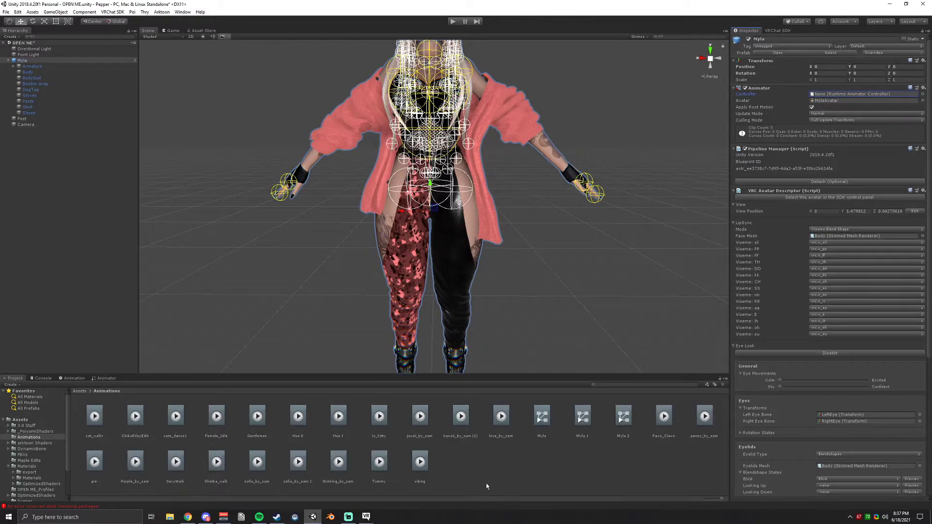
Apply the Hue 0 animation clip to the Myla avatar and open it in the Animation window.
{"action": "left_click_drag", "start_coordinate": [305, 423], "coordinate": [28, 61]}
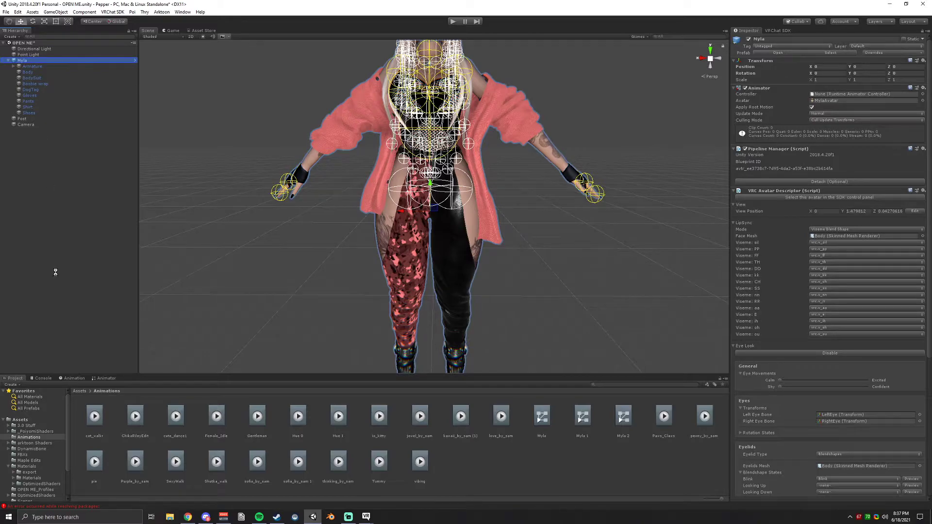
{"action": "left_click", "coordinate": [71, 378]}
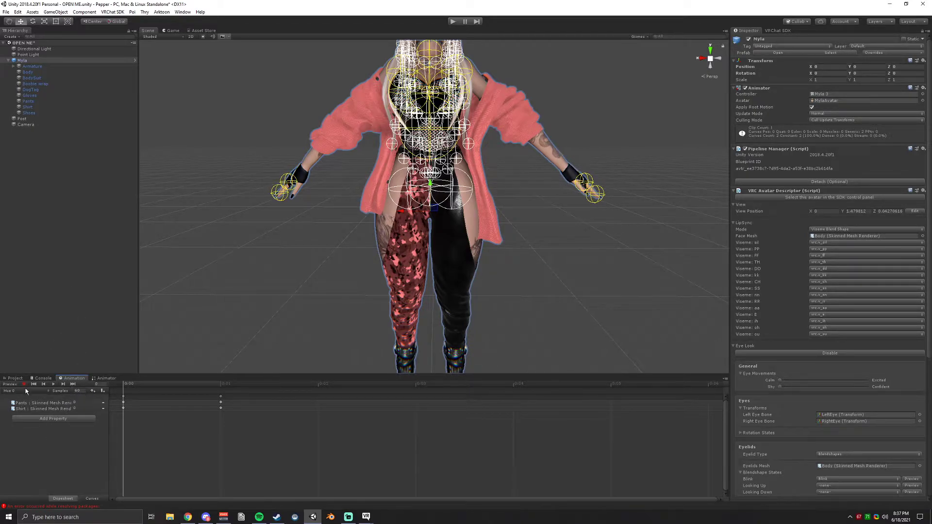
Unlock the Poiyomi Toon shader on the Shirt's fabric material so its Hue Shift can be edited.
{"action": "left_click", "coordinate": [332, 135]}
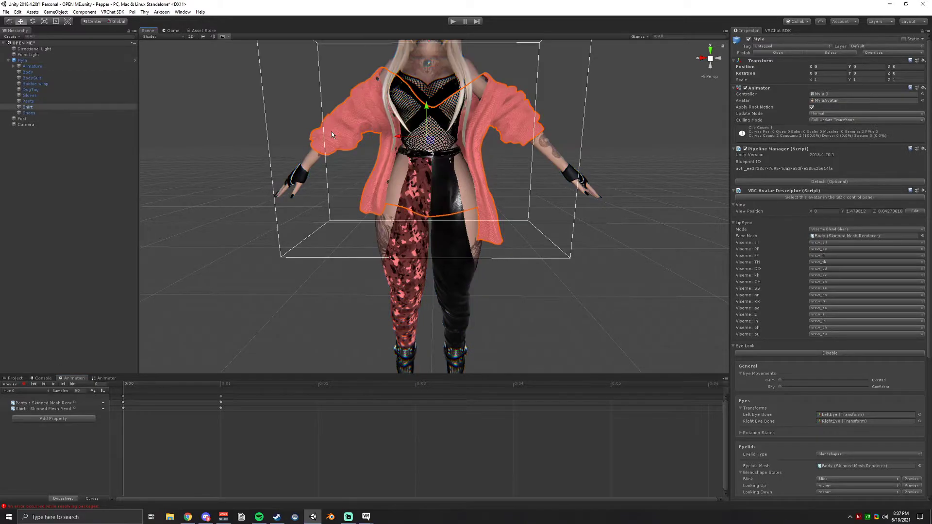
{"action": "scroll", "coordinate": [783, 226], "scroll_direction": "down", "scroll_amount": 15}
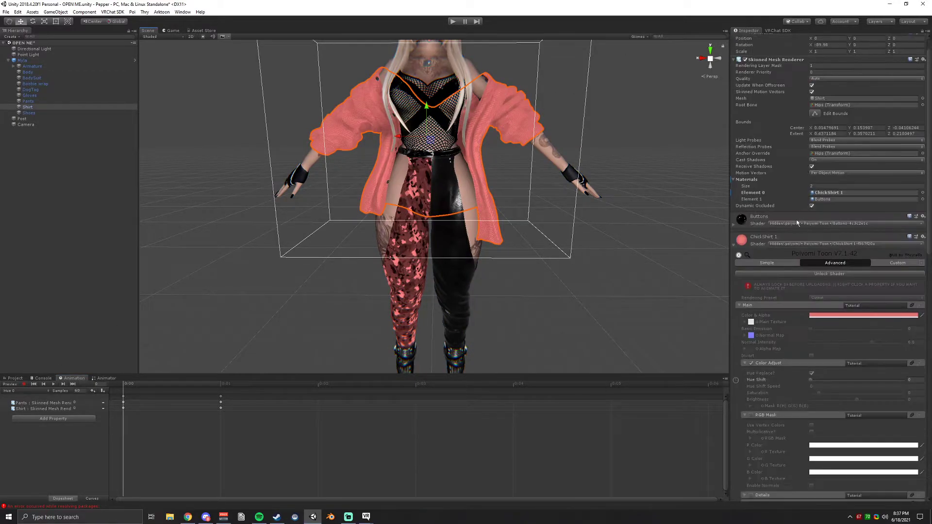
{"action": "scroll", "coordinate": [803, 196], "scroll_direction": "down", "scroll_amount": 2}
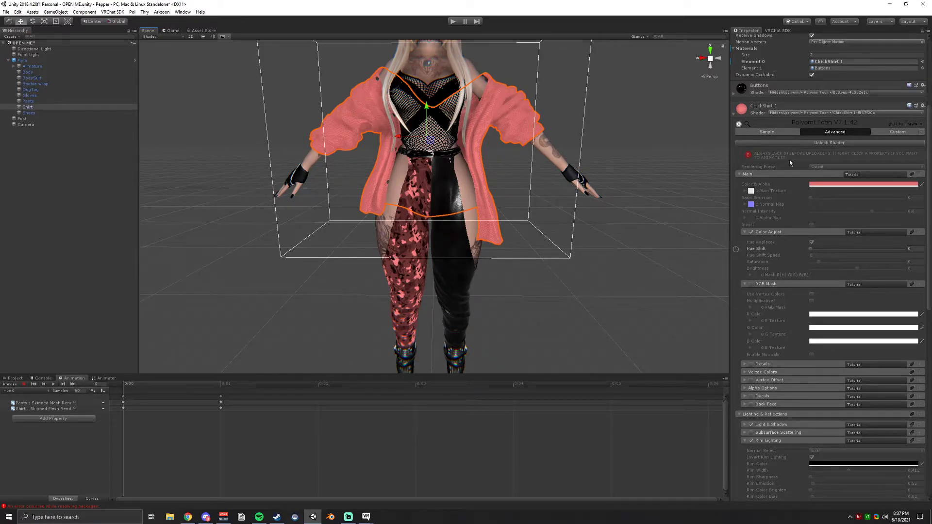
{"action": "mouse_move", "coordinate": [811, 249]}
{"action": "left_mouse_down"}
{"action": "mouse_move", "coordinate": [835, 250]}
{"action": "mouse_move", "coordinate": [804, 248]}
{"action": "left_mouse_up"}
{"action": "scroll", "coordinate": [811, 167], "scroll_direction": "up", "scroll_amount": 2}
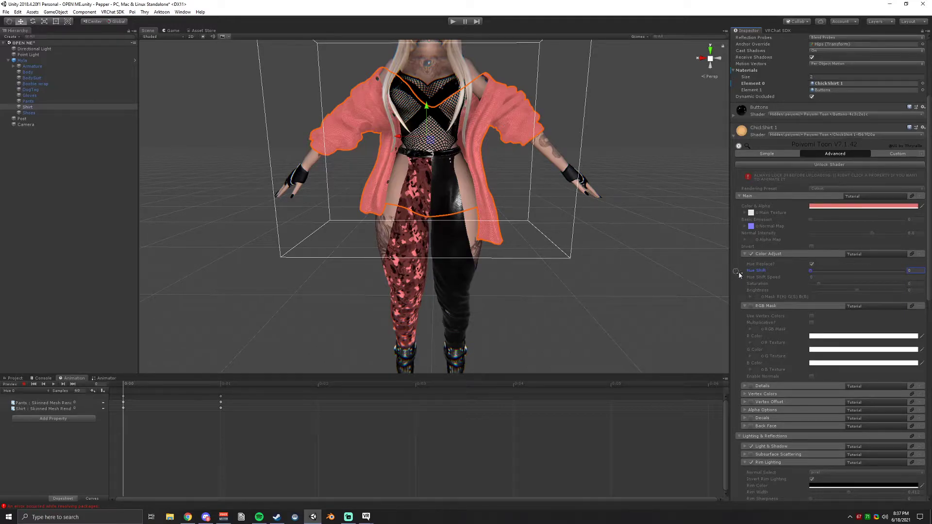
{"action": "left_click", "coordinate": [796, 164]}
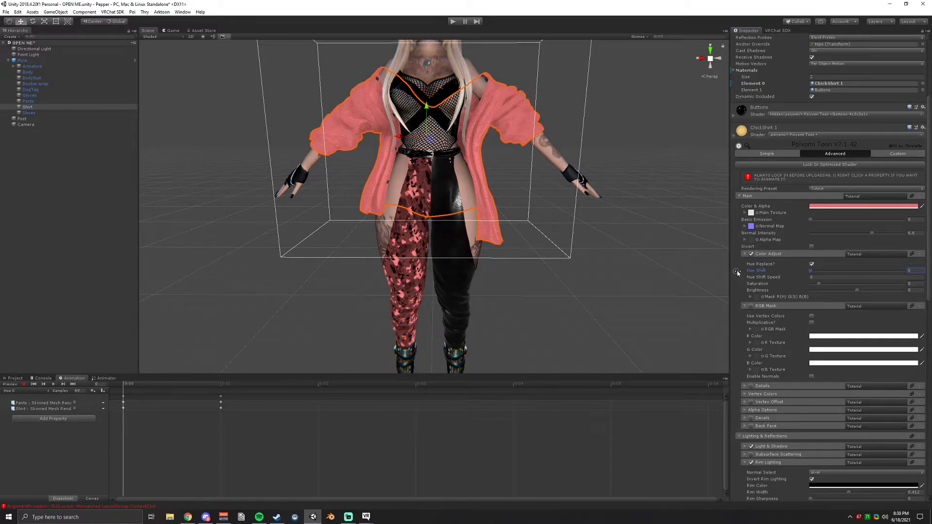
Record the shirt material's Hue Shift at 0 in the Hue 0 clip and stop recording.
{"action": "mouse_move", "coordinate": [811, 270]}
{"action": "left_mouse_down"}
{"action": "mouse_move", "coordinate": [882, 272]}
{"action": "mouse_move", "coordinate": [798, 266]}
{"action": "left_mouse_up"}
{"action": "left_click", "coordinate": [13, 386]}
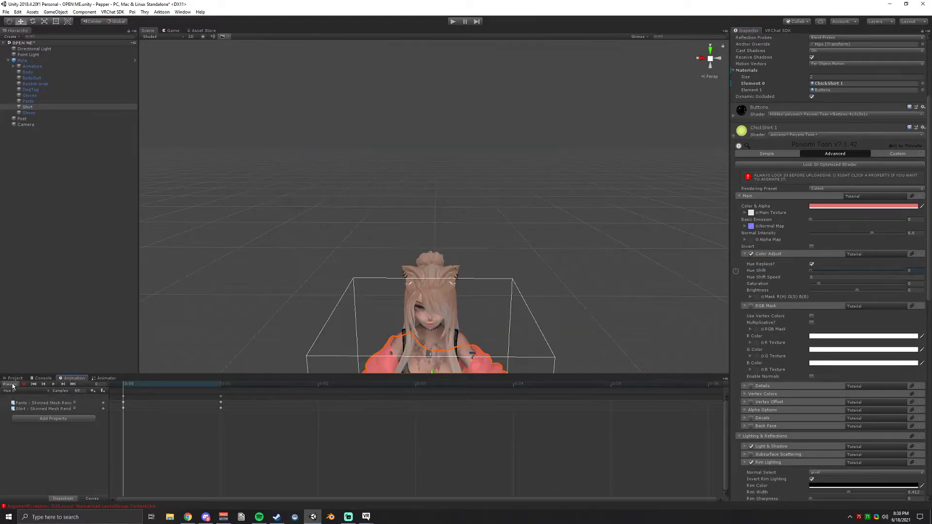
{"action": "middle_click_drag", "start_coordinate": [167, 285], "coordinate": [154, 267]}
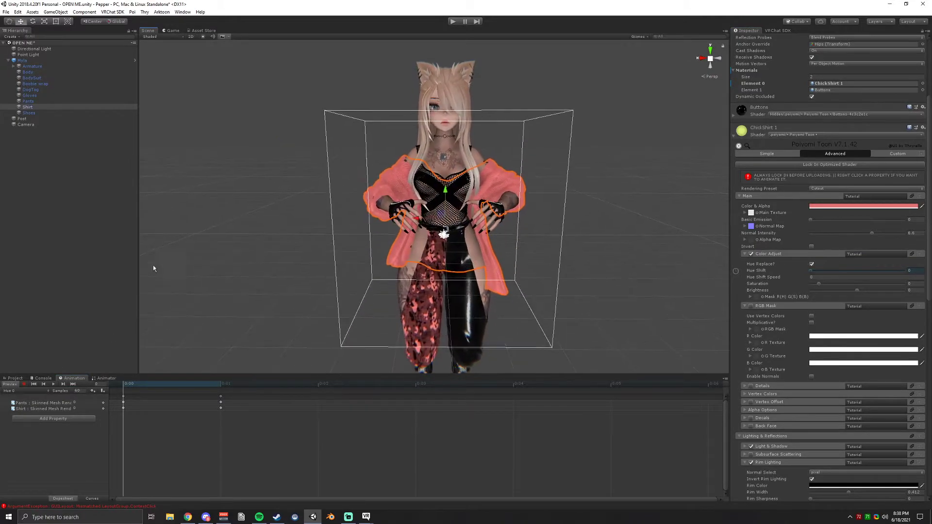
{"action": "left_click", "coordinate": [11, 384]}
{"action": "left_click", "coordinate": [24, 383]}
{"action": "left_click_drag", "start_coordinate": [813, 273], "coordinate": [699, 284]}
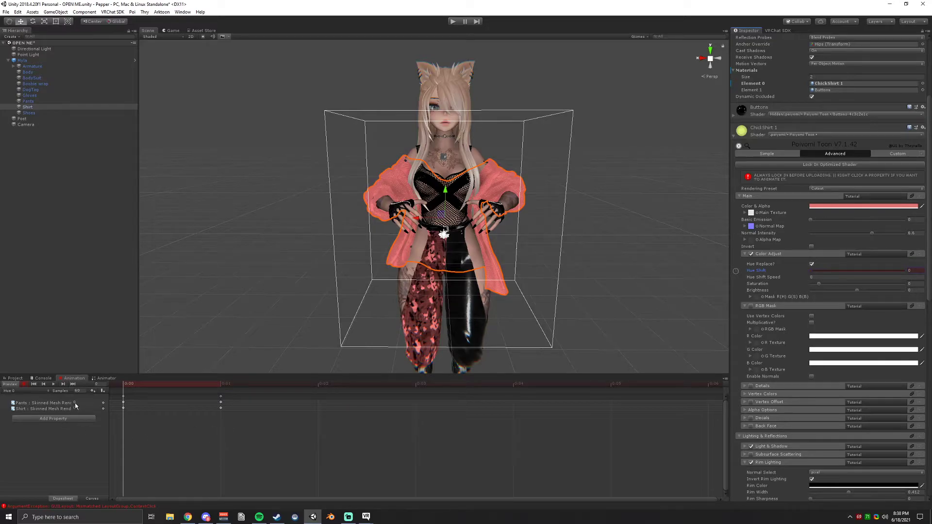
{"action": "left_click", "coordinate": [25, 385]}
Check the Hue 0 clip's first and second keyframes for the pants and shirt, and end the preview.
{"action": "left_click", "coordinate": [124, 397]}
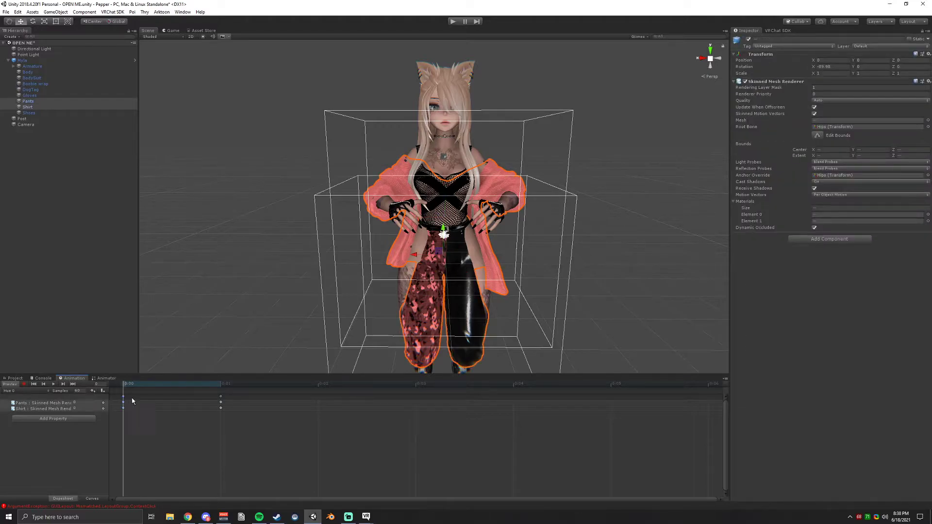
{"action": "left_click", "coordinate": [224, 387]}
{"action": "left_click", "coordinate": [226, 242]}
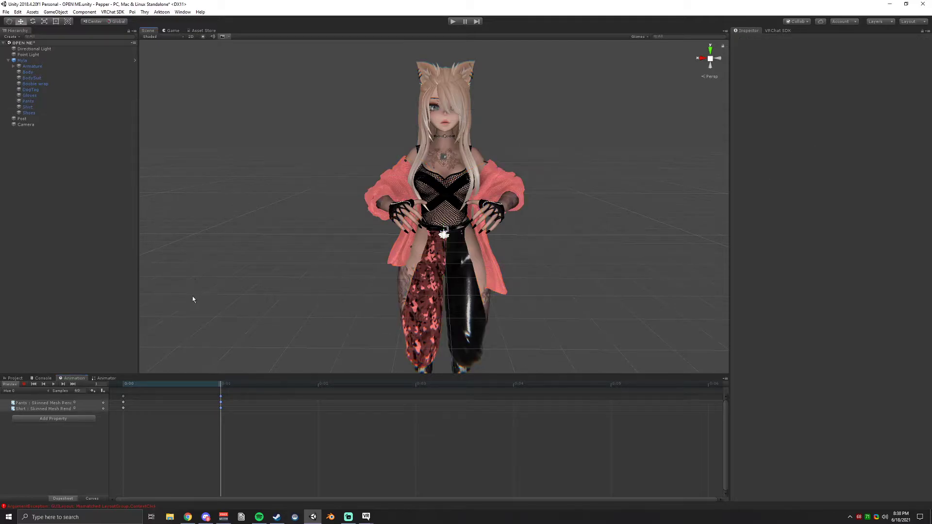
{"action": "left_click", "coordinate": [10, 384]}
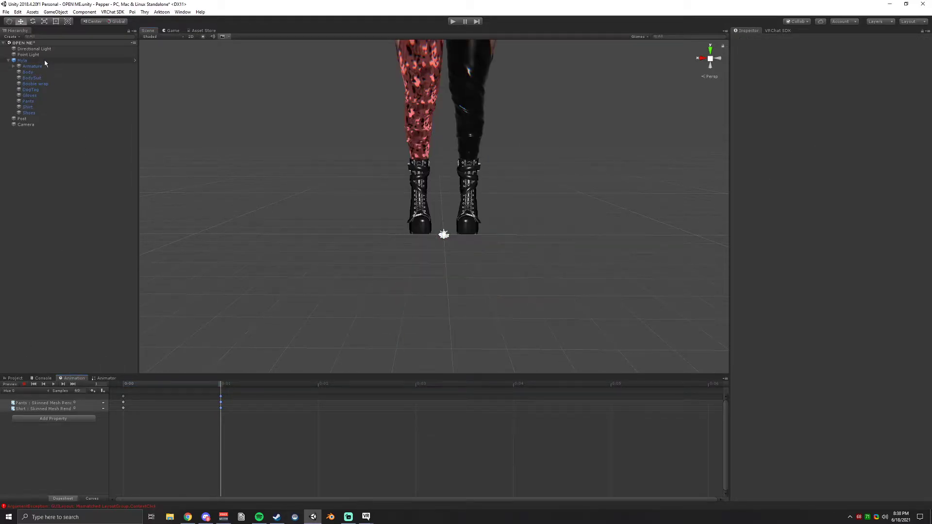
Reset the Myla avatar's Animator controller to None and apply the Hue 1 clip, opening it in the Animation window.
{"action": "left_click", "coordinate": [44, 60]}
{"action": "left_click", "coordinate": [922, 94]}
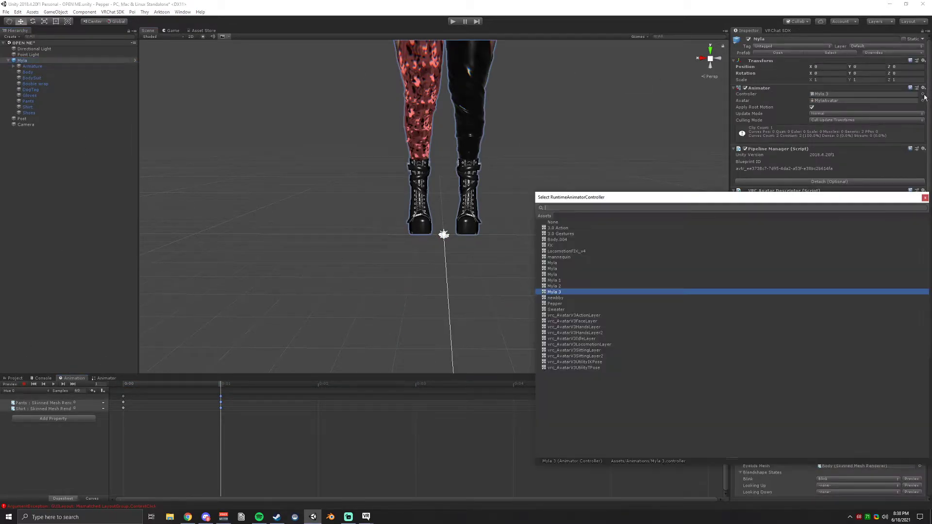
{"action": "double_click", "coordinate": [559, 225]}
{"action": "left_click", "coordinate": [15, 378]}
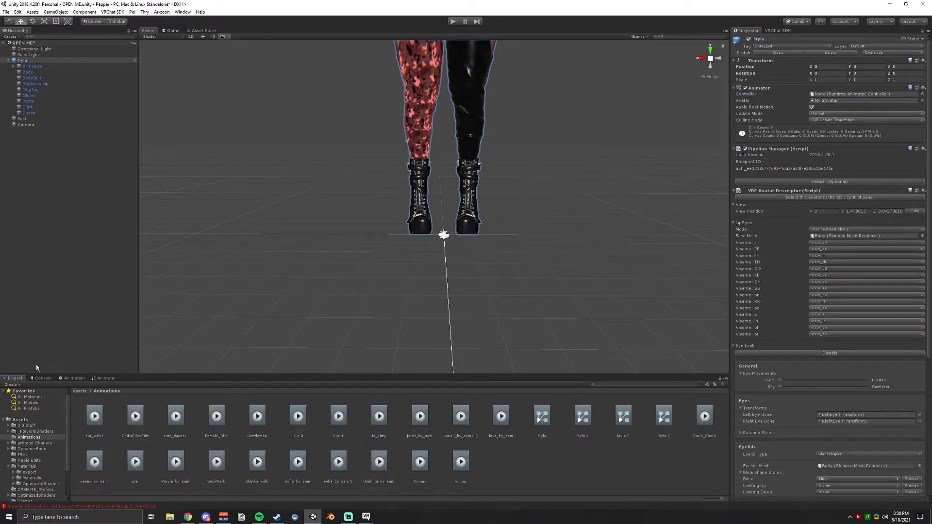
{"action": "left_click", "coordinate": [30, 60]}
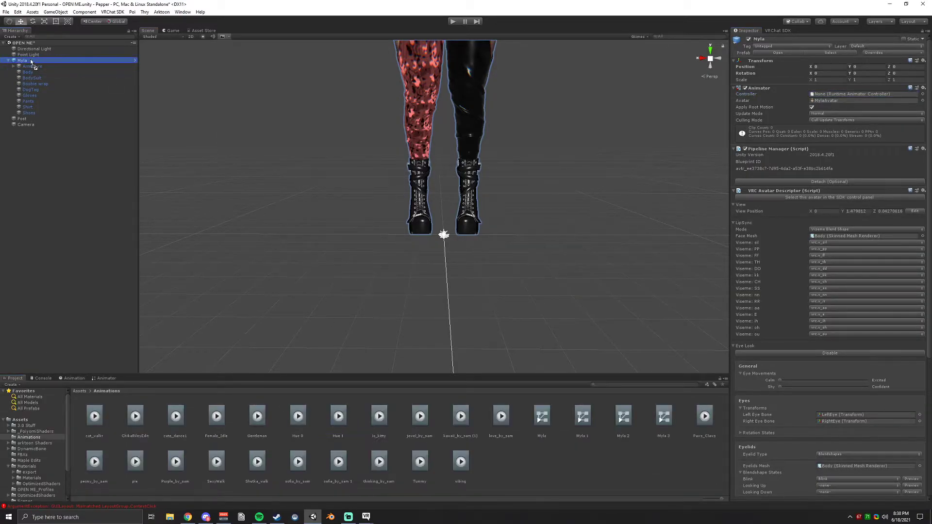
{"action": "left_click", "coordinate": [73, 379]}
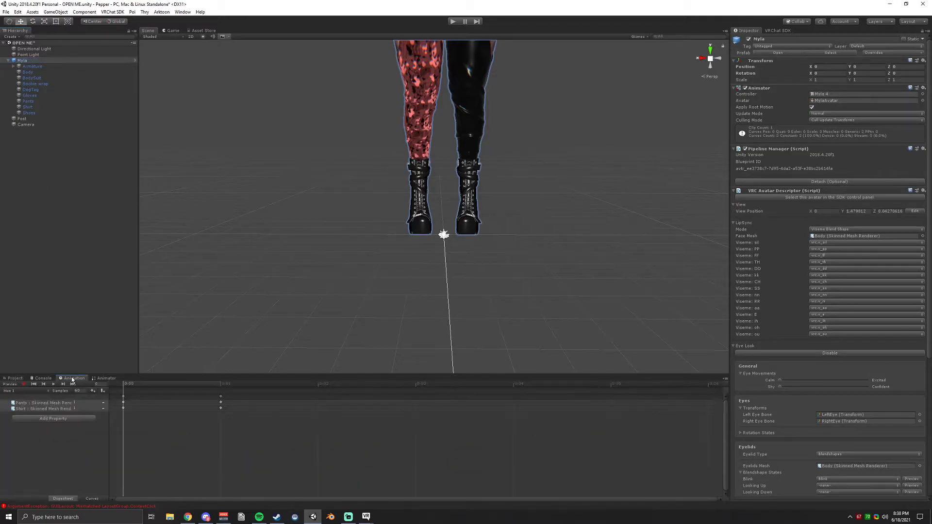
Record the shirt material's Hue Shift at 1 in the Hue 1 clip and stop recording.
{"action": "left_click", "coordinate": [26, 385]}
{"action": "left_click", "coordinate": [431, 111]}
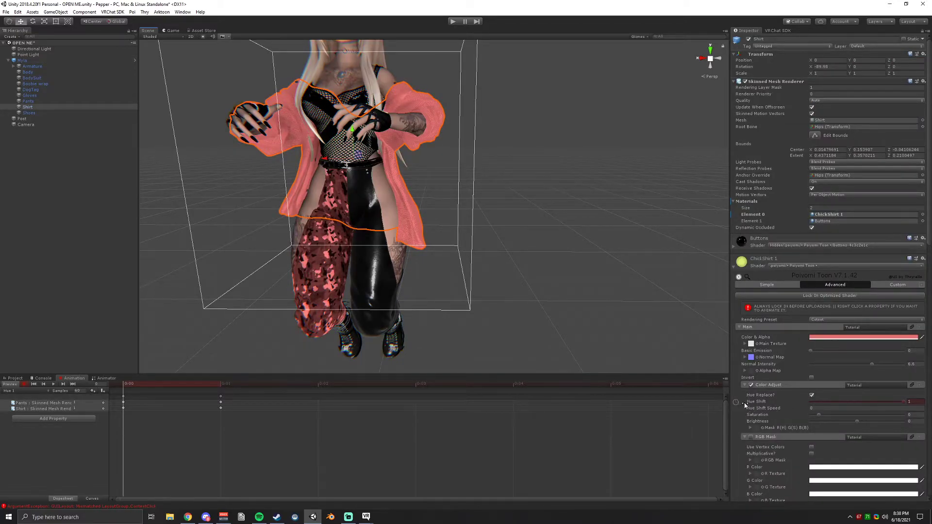
{"action": "mouse_move", "coordinate": [903, 405]}
{"action": "left_mouse_down"}
{"action": "mouse_move", "coordinate": [805, 403]}
{"action": "mouse_move", "coordinate": [919, 412]}
{"action": "left_mouse_up"}
{"action": "left_click", "coordinate": [24, 384]}
Check the Hue 1 clip's two keyframes on the pants and shirt, and end the preview.
{"action": "left_click", "coordinate": [124, 396]}
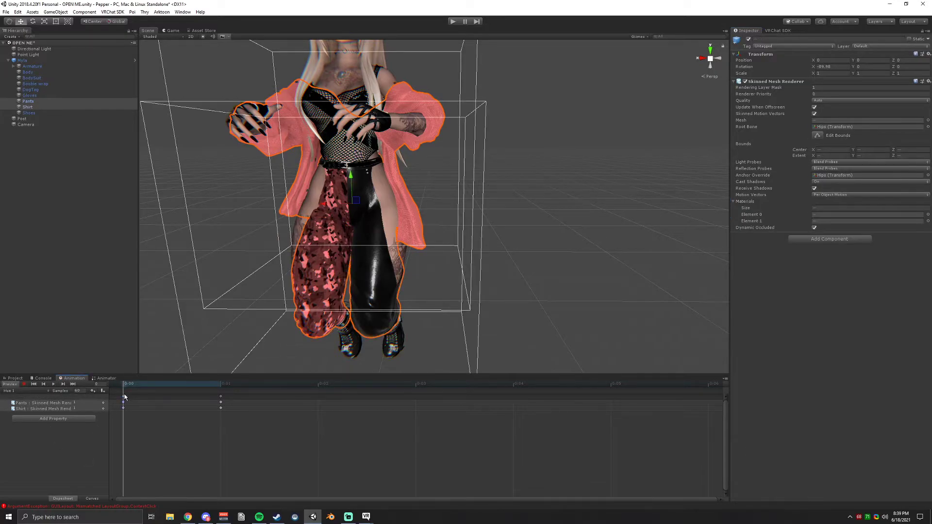
{"action": "left_click", "coordinate": [221, 385]}
{"action": "left_click", "coordinate": [208, 416]}
{"action": "middle_click_drag", "start_coordinate": [170, 288], "coordinate": [254, 182]}
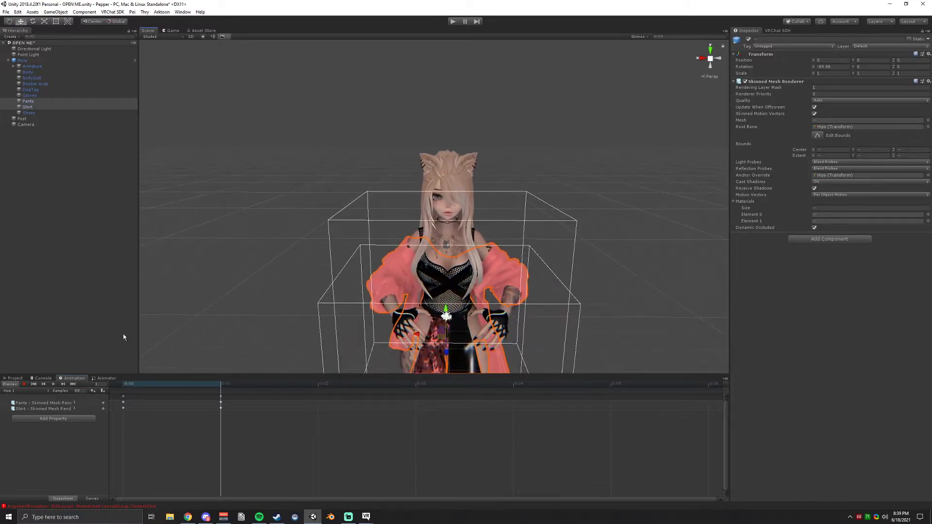
{"action": "left_click", "coordinate": [10, 385]}
Clear the Myla avatar's Animator controller by setting it to None.
{"action": "left_click", "coordinate": [43, 61]}
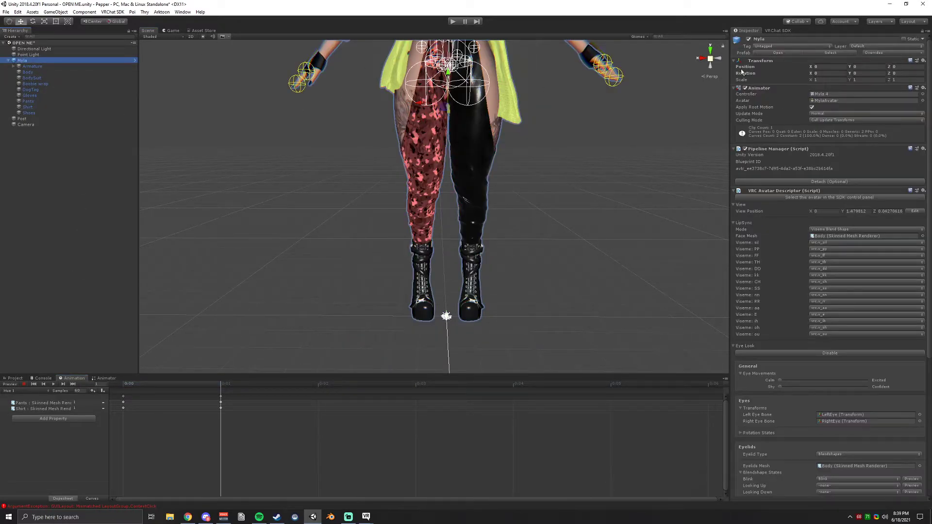
{"action": "left_click", "coordinate": [922, 94]}
{"action": "double_click", "coordinate": [566, 229]}
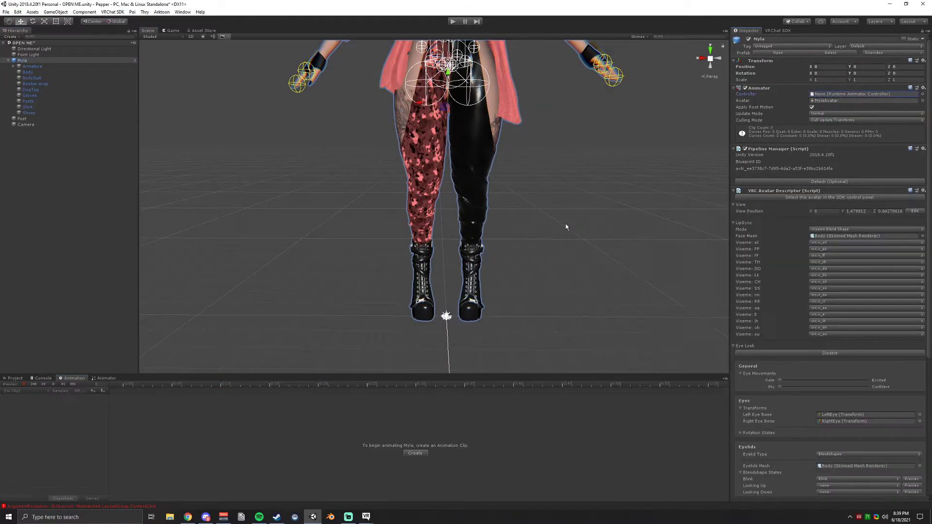
Locate the FX controller in the Myla avatar's playable layers and display its layers in the Animator window.
{"action": "left_click", "coordinate": [579, 211]}
{"action": "middle_click_drag", "start_coordinate": [621, 169], "coordinate": [610, 318]}
{"action": "scroll", "coordinate": [609, 249], "scroll_direction": "down", "scroll_amount": 4}
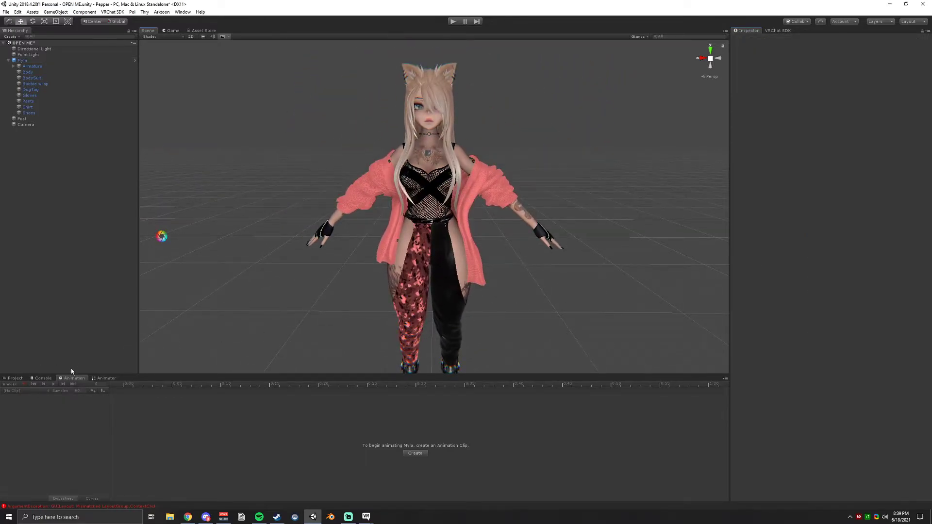
{"action": "left_click", "coordinate": [31, 60]}
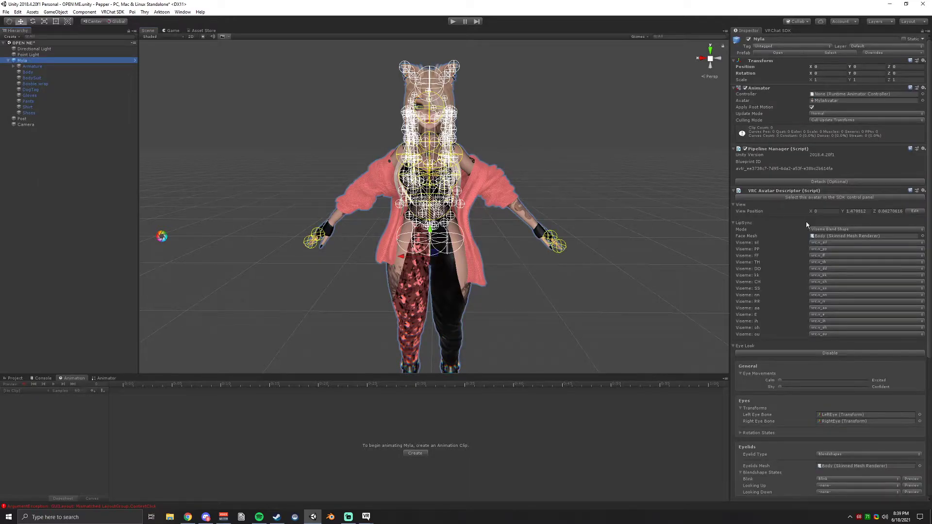
{"action": "scroll", "coordinate": [808, 221], "scroll_direction": "down", "scroll_amount": 5}
{"action": "left_click", "coordinate": [794, 353]}
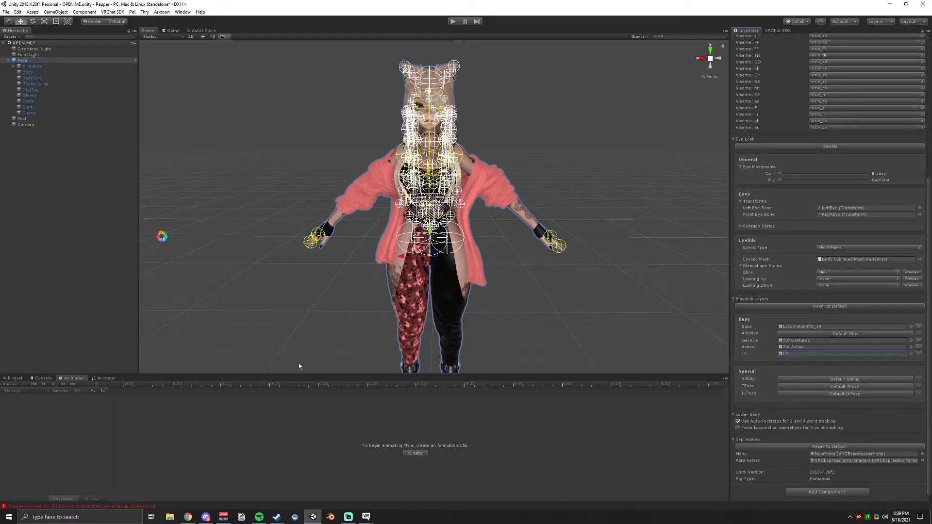
{"action": "left_click", "coordinate": [29, 60]}
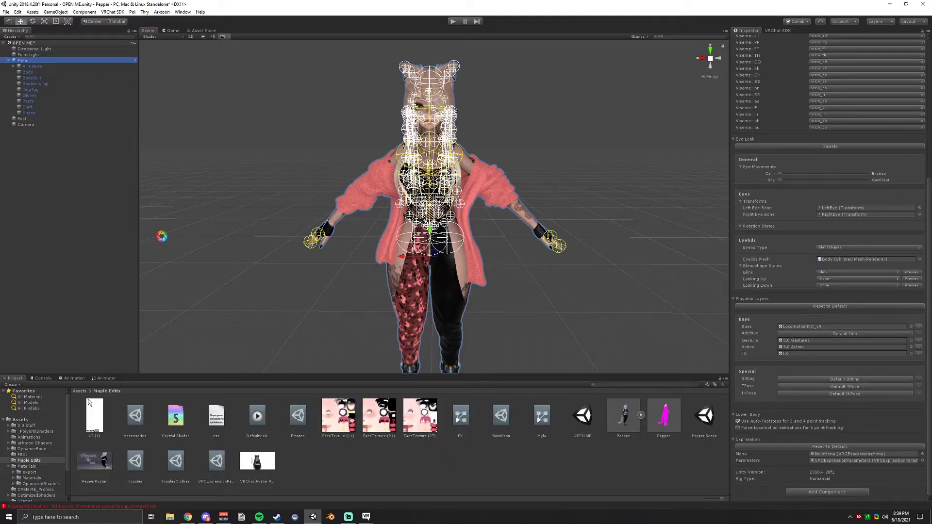
{"action": "left_click", "coordinate": [104, 379]}
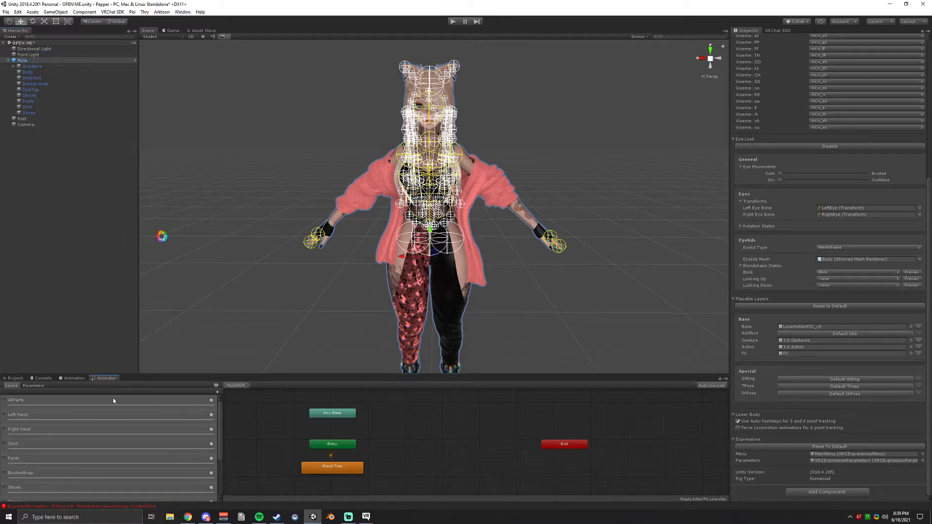
Examine the FX controller's HueShift layer, its HueShift parameter and the parameter types that can be added.
{"action": "scroll", "coordinate": [54, 424], "scroll_direction": "down", "scroll_amount": 5}
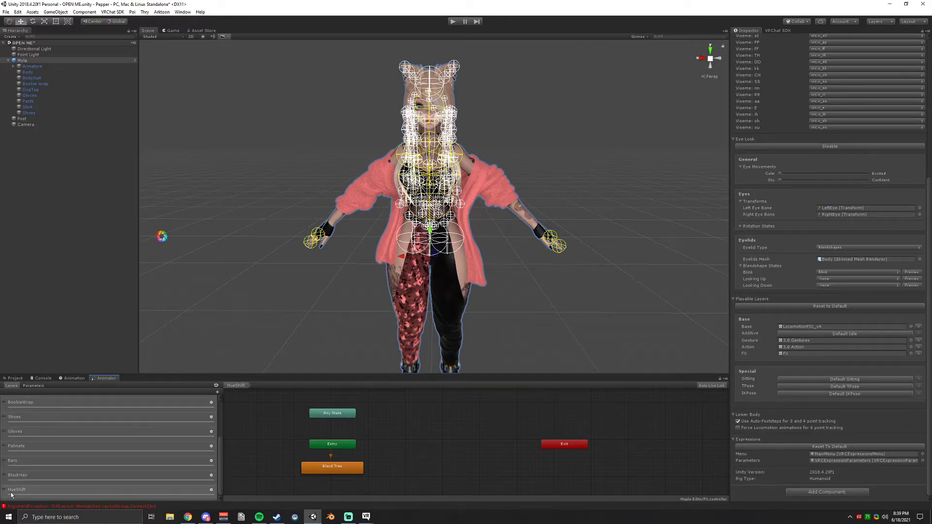
{"action": "left_click", "coordinate": [33, 386]}
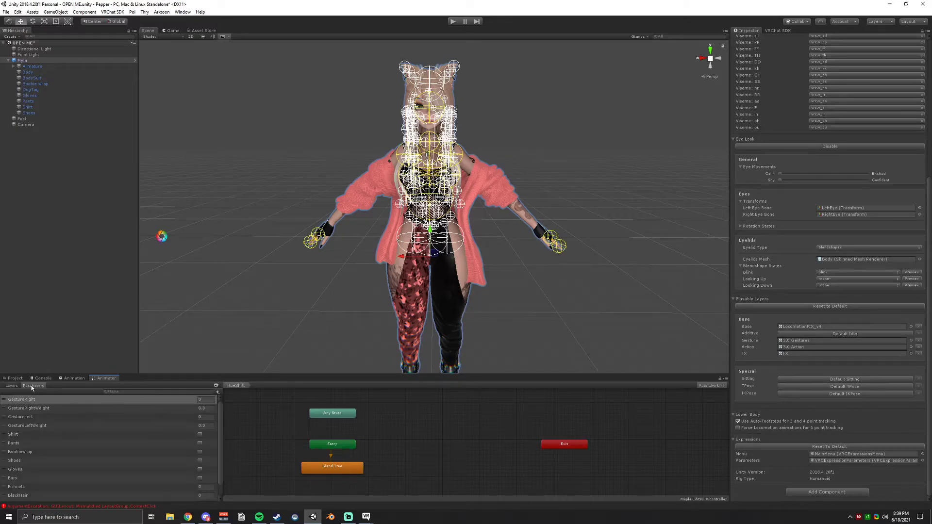
{"action": "left_click", "coordinate": [217, 392]}
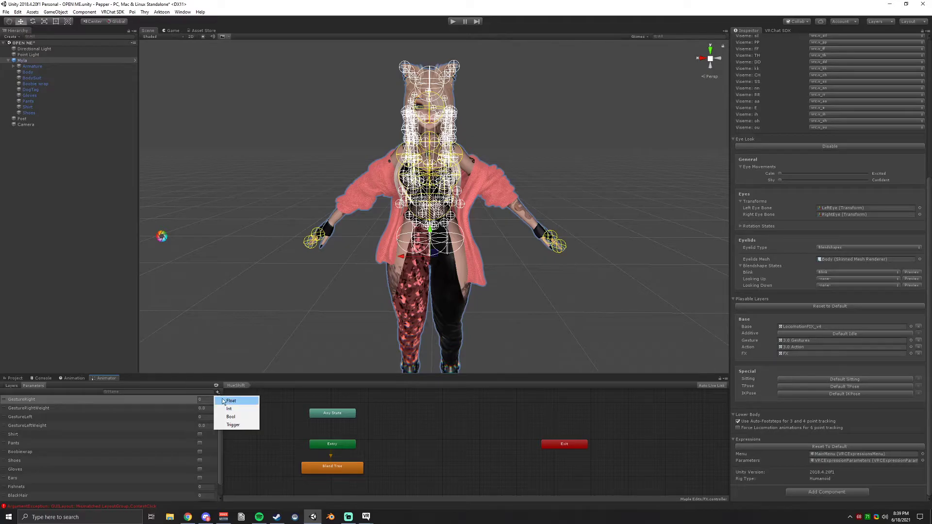
{"action": "left_click", "coordinate": [189, 390]}
{"action": "left_click_drag", "start_coordinate": [220, 425], "coordinate": [220, 442]}
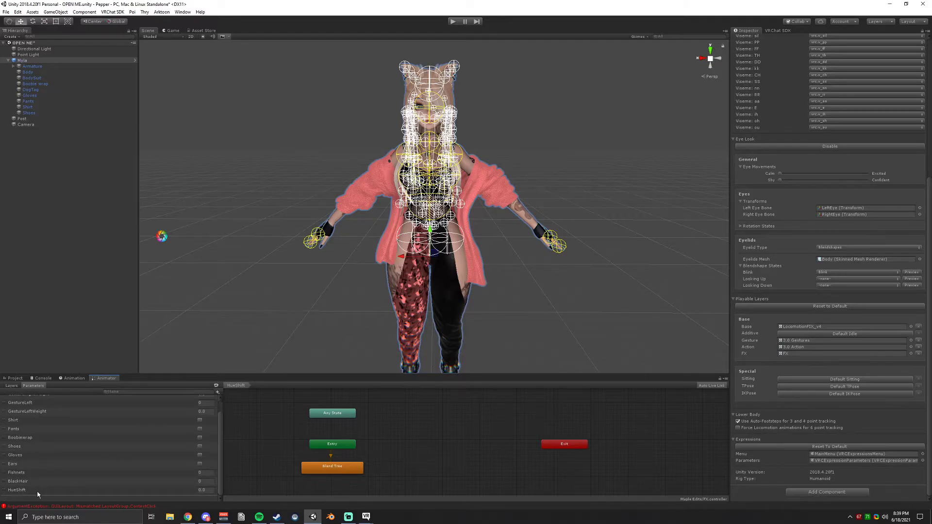
{"action": "left_click", "coordinate": [14, 386]}
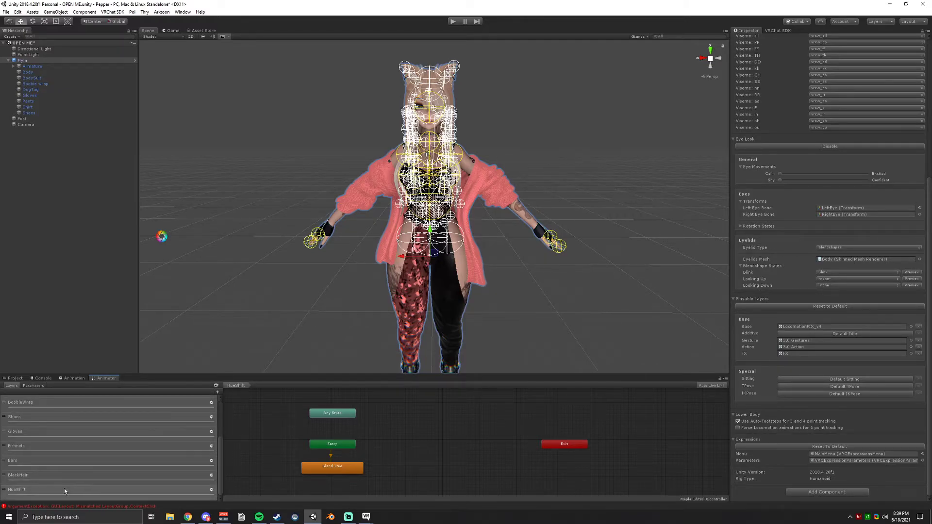
{"action": "left_click", "coordinate": [41, 386]}
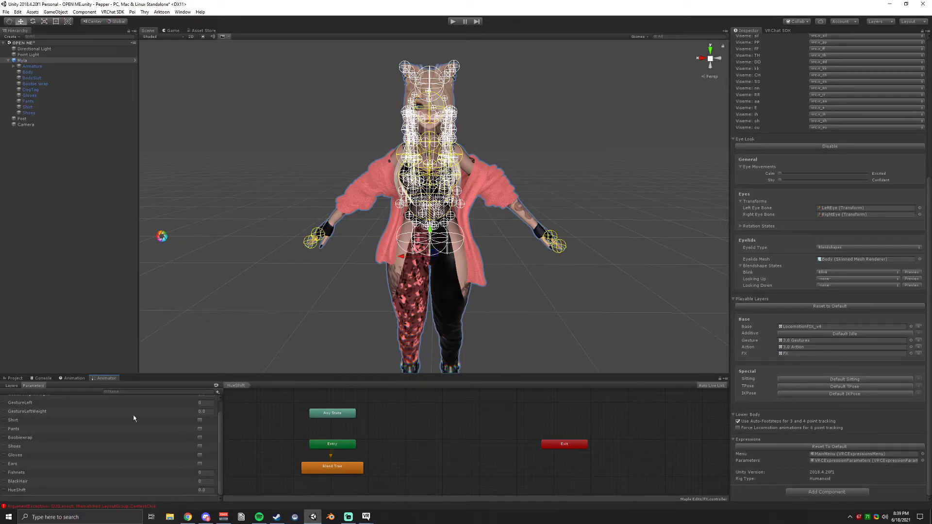
{"action": "left_click", "coordinate": [11, 386]}
Set the HueShift layer's weight to 0 in its layer settings.
{"action": "left_click", "coordinate": [90, 490]}
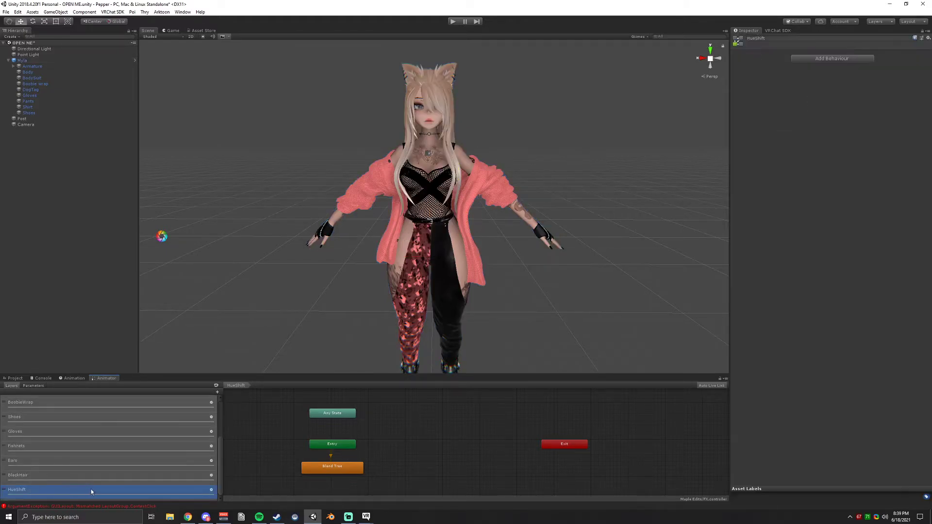
{"action": "left_click", "coordinate": [212, 490]}
{"action": "left_click_drag", "start_coordinate": [285, 473], "coordinate": [257, 473]}
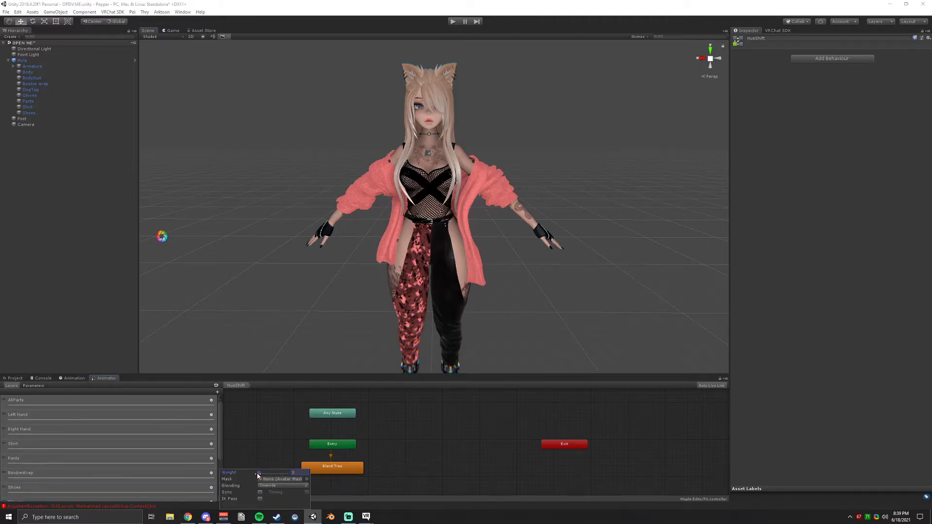
Look at the options for creating a new state or blend tree in the HueShift layer.
{"action": "left_click", "coordinate": [338, 483]}
{"action": "scroll", "coordinate": [340, 451], "scroll_direction": "down", "scroll_amount": 2}
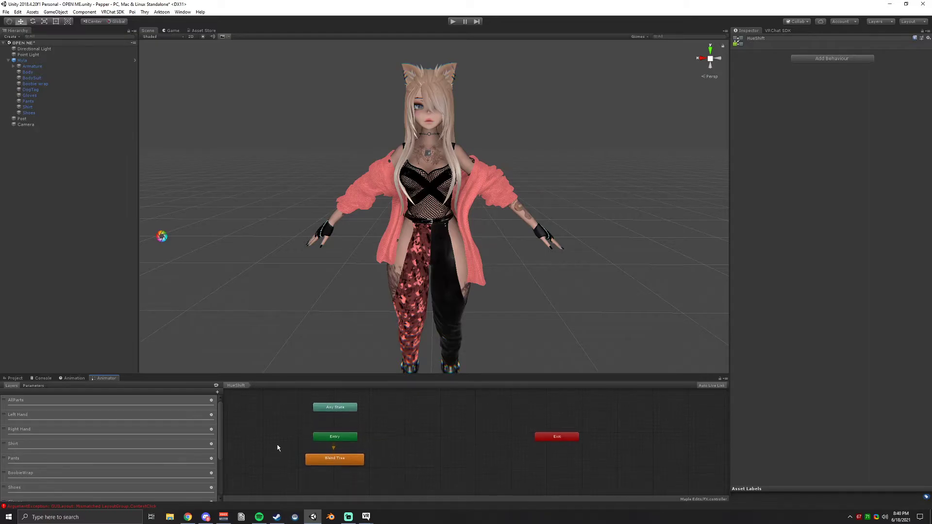
{"action": "right_click", "coordinate": [384, 448]}
{"action": "mouse_move", "coordinate": [407, 448]}
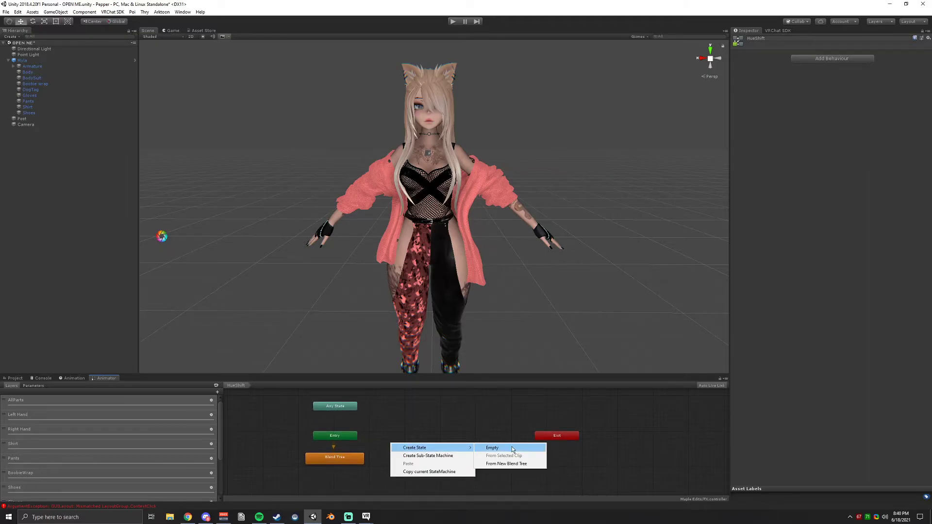
{"action": "left_click", "coordinate": [475, 419]}
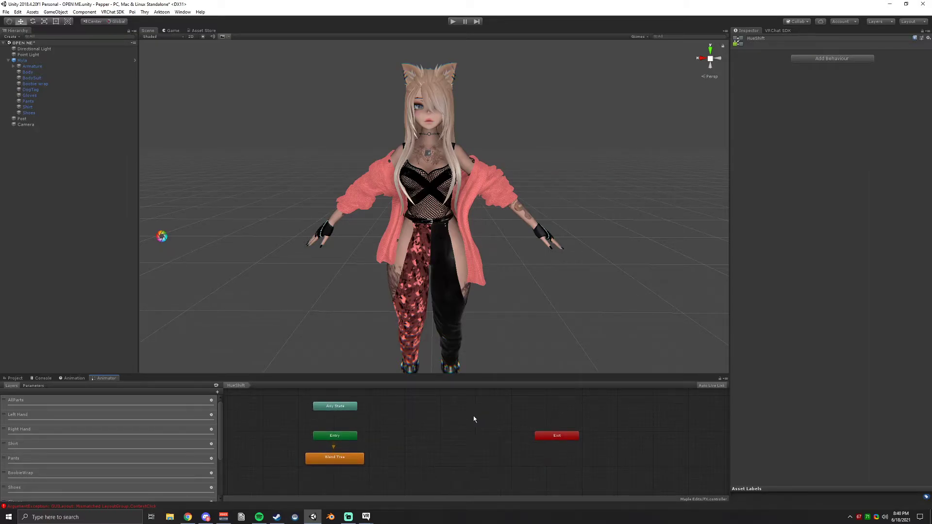
Open the HueShift layer's blend tree and set its parameter to HueShift.
{"action": "left_click", "coordinate": [340, 455]}
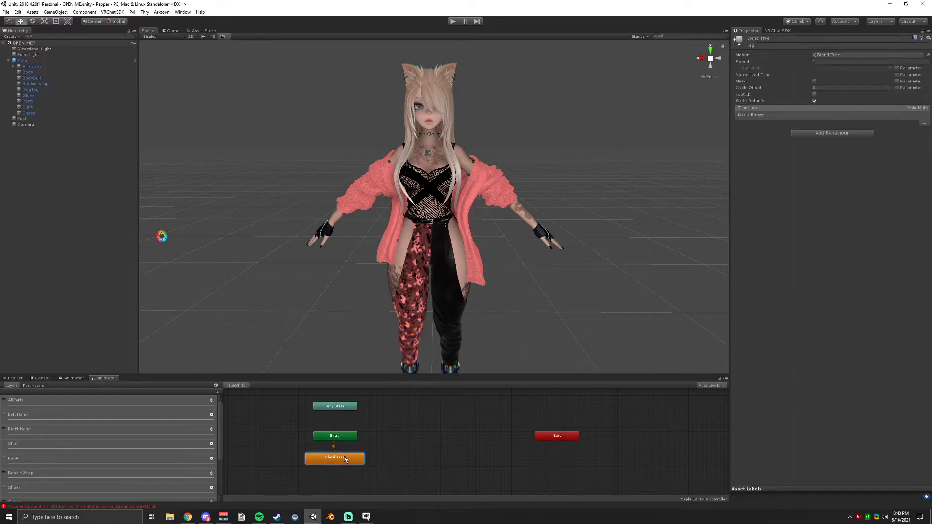
{"action": "double_click", "coordinate": [826, 57]}
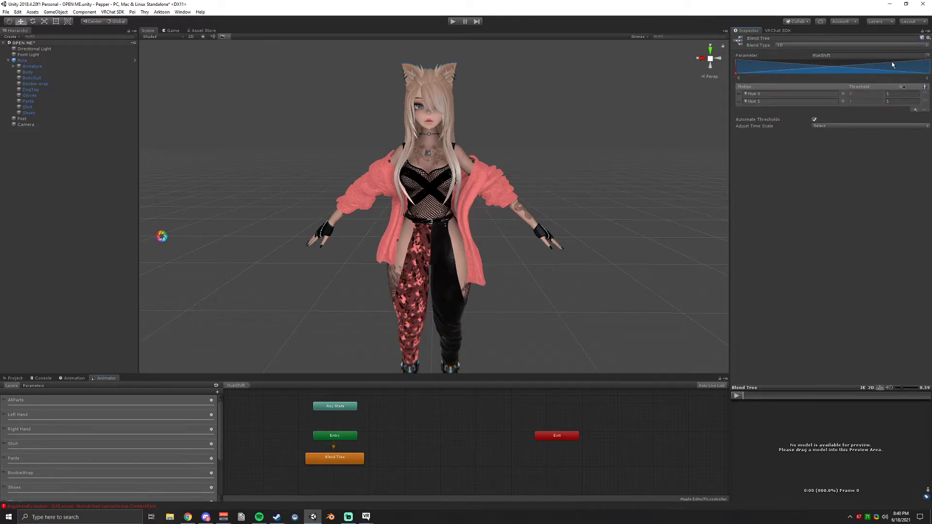
{"action": "left_click", "coordinate": [928, 56]}
{"action": "left_click", "coordinate": [877, 78]}
{"action": "left_click", "coordinate": [928, 55]}
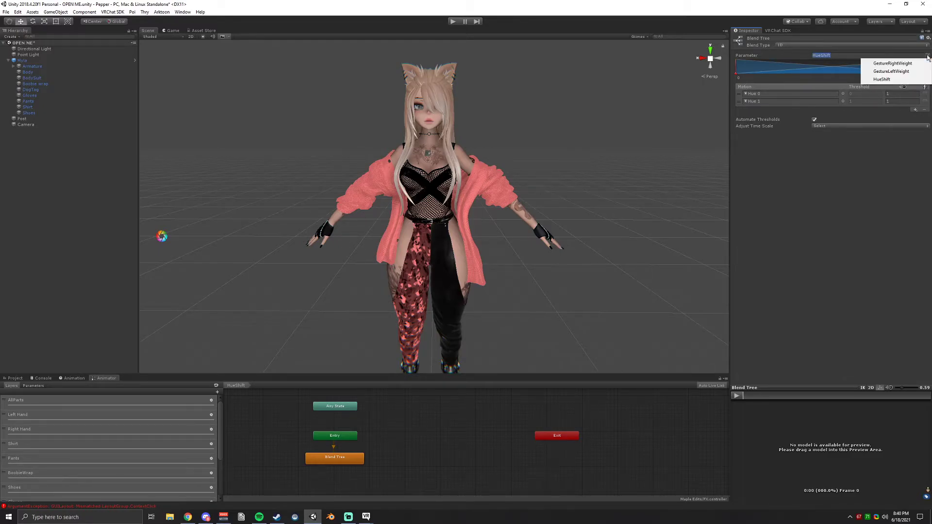
{"action": "left_click", "coordinate": [899, 78]}
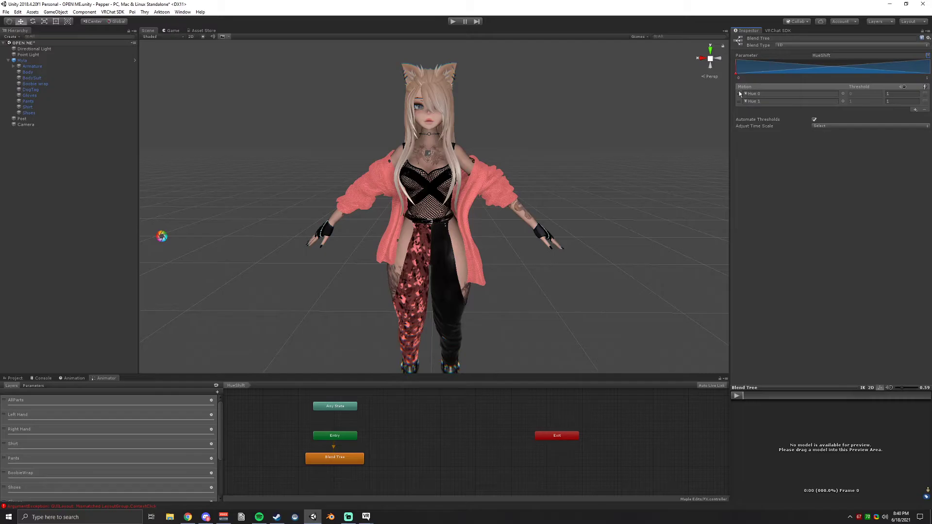
Check how motions are added to the blend tree and try its preview value between the Hue 0 and Hue 1 motions.
{"action": "left_click", "coordinate": [916, 109]}
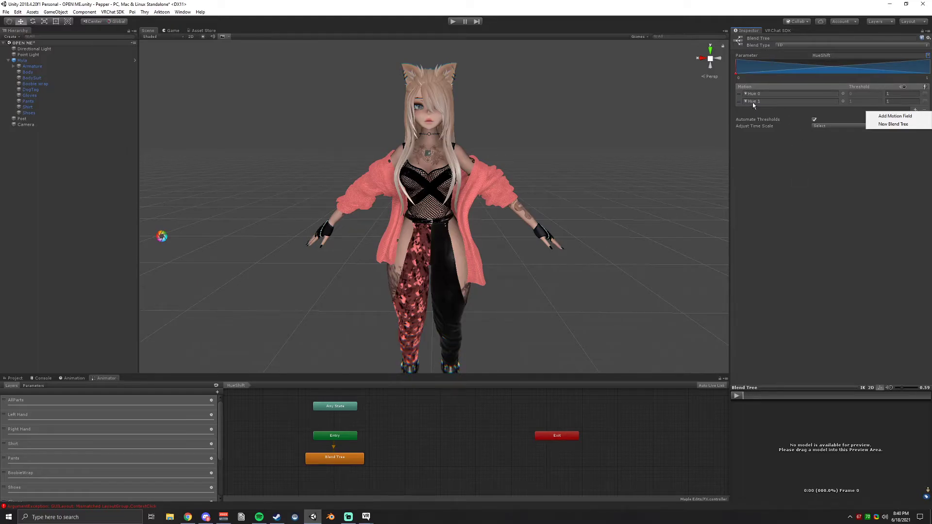
{"action": "left_click", "coordinate": [790, 142]}
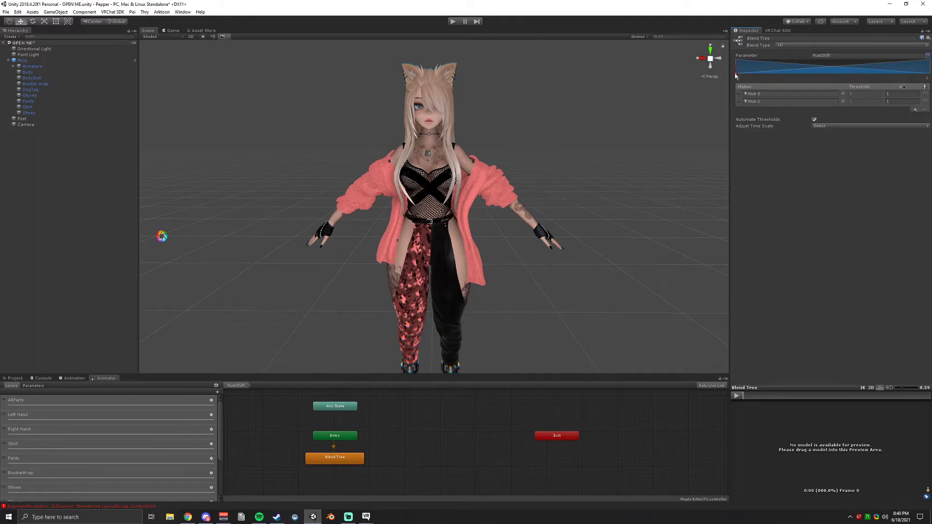
{"action": "left_click_drag", "start_coordinate": [735, 74], "coordinate": [777, 77]}
{"action": "left_click_drag", "start_coordinate": [898, 86], "coordinate": [722, 79]}
{"action": "scroll", "coordinate": [212, 478], "scroll_direction": "down", "scroll_amount": 3}
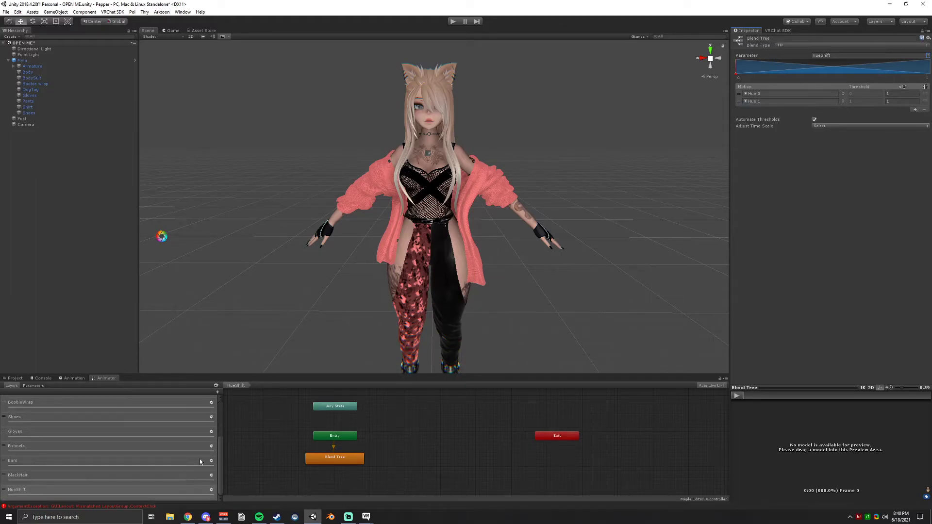
Run the scene in play mode and test the blend tree's hue value on the avatar in the Scene view.
{"action": "left_click", "coordinate": [453, 21]}
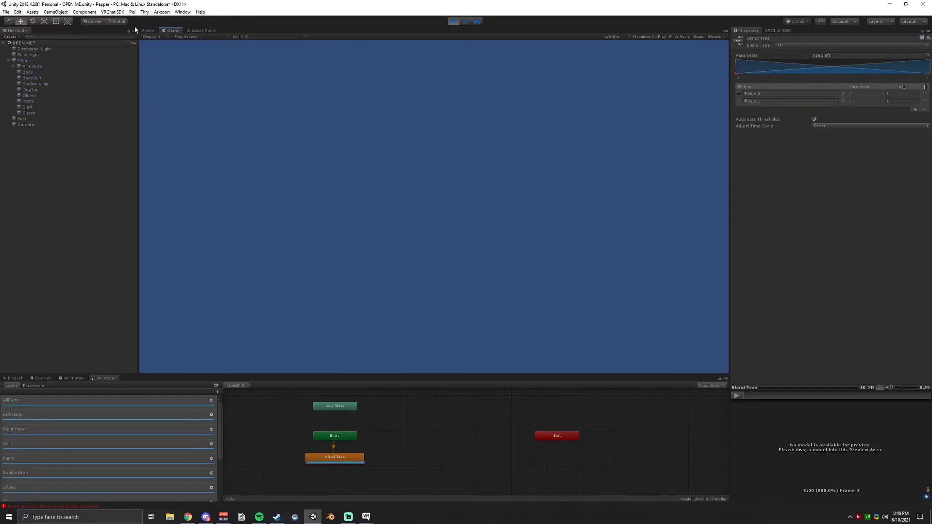
{"action": "left_click", "coordinate": [147, 30]}
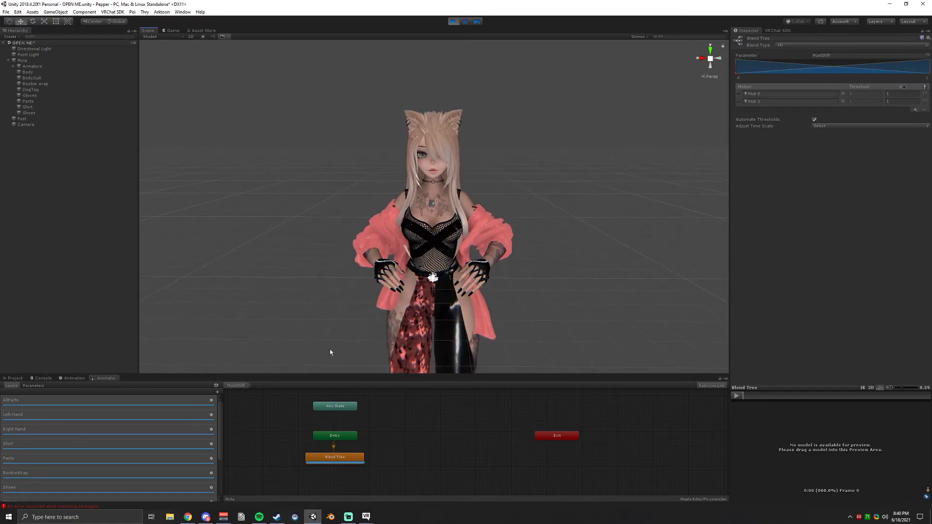
{"action": "mouse_move", "coordinate": [737, 75]}
{"action": "left_mouse_down"}
{"action": "mouse_move", "coordinate": [904, 77]}
{"action": "mouse_move", "coordinate": [709, 99]}
{"action": "left_mouse_up"}
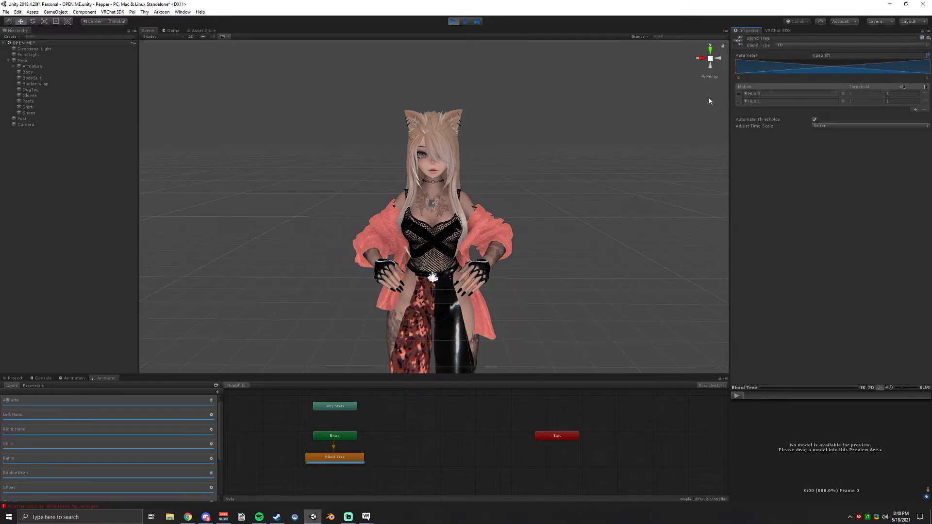
Test the HueShift parameter with values 0.3, 0.4 and 0.5, and stop play mode.
{"action": "left_click", "coordinate": [38, 386]}
{"action": "left_click", "coordinate": [212, 491]}
{"action": "type", "text": "0.3"}
{"action": "key", "text": "BackSpace"}
{"action": "type", "text": "4"}
{"action": "key", "text": "BackSpace"}
{"action": "type", "text": "5"}
{"action": "key", "text": "BackSpace"}
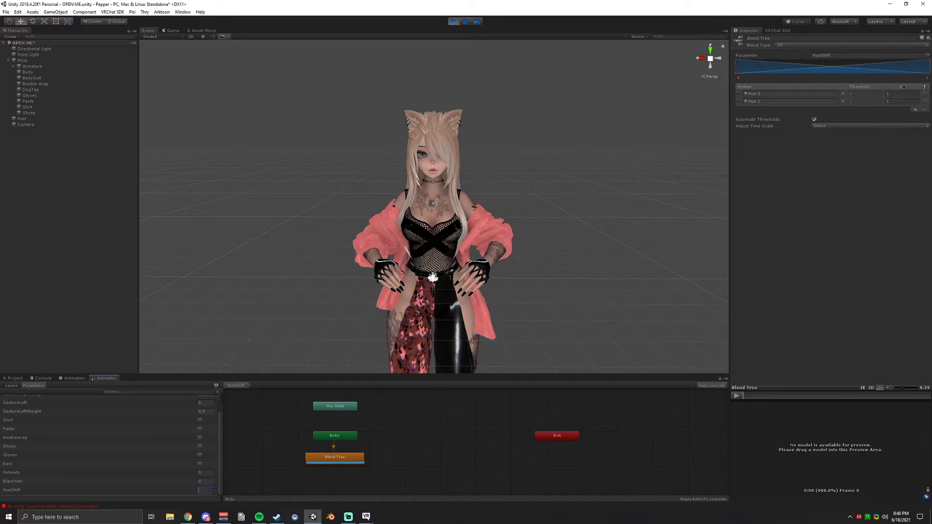
{"action": "left_click", "coordinate": [452, 22]}
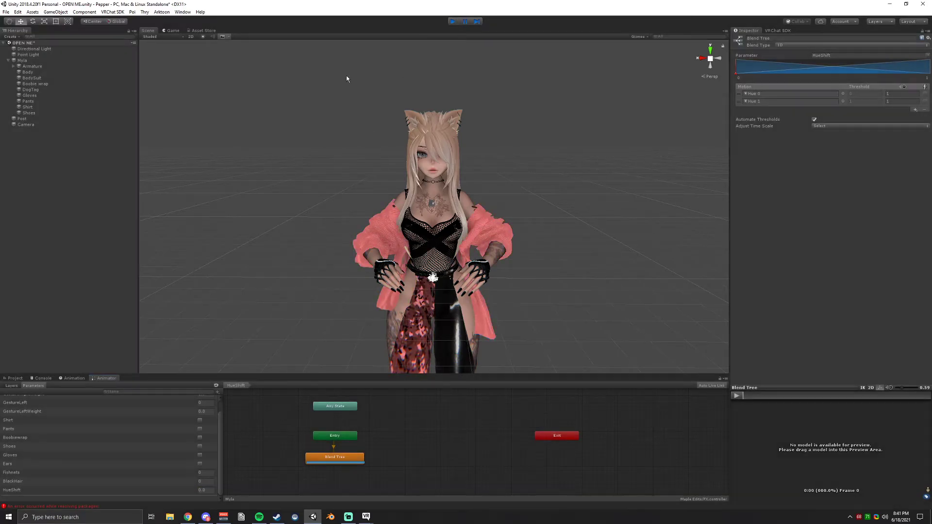
Lower the Hue Shift of the Shirt's ChickShirt 1 material to its minimum to restore the pink colour.
{"action": "left_click", "coordinate": [305, 122]}
{"action": "middle_click_drag", "start_coordinate": [305, 121], "coordinate": [310, 261]}
{"action": "left_click", "coordinate": [122, 60]}
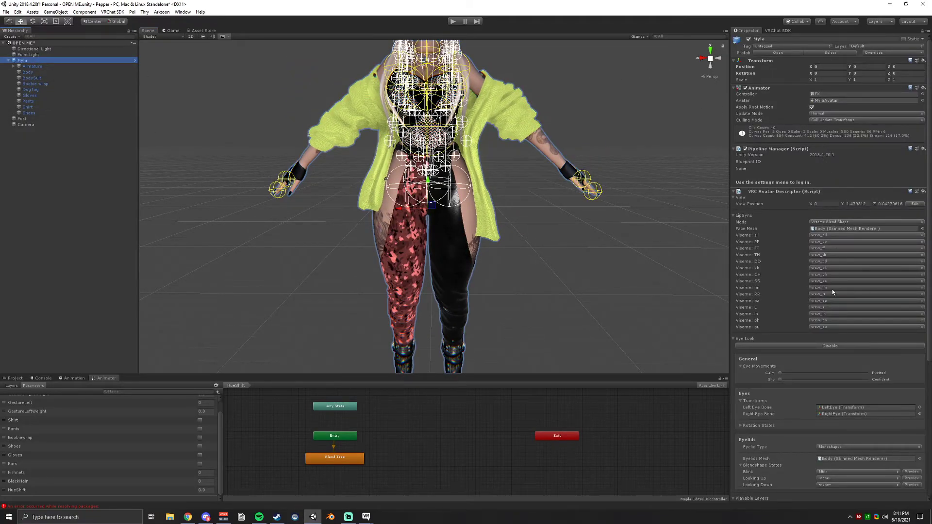
{"action": "scroll", "coordinate": [830, 281], "scroll_direction": "down", "scroll_amount": 8}
{"action": "middle_click_drag", "start_coordinate": [648, 238], "coordinate": [638, 301]}
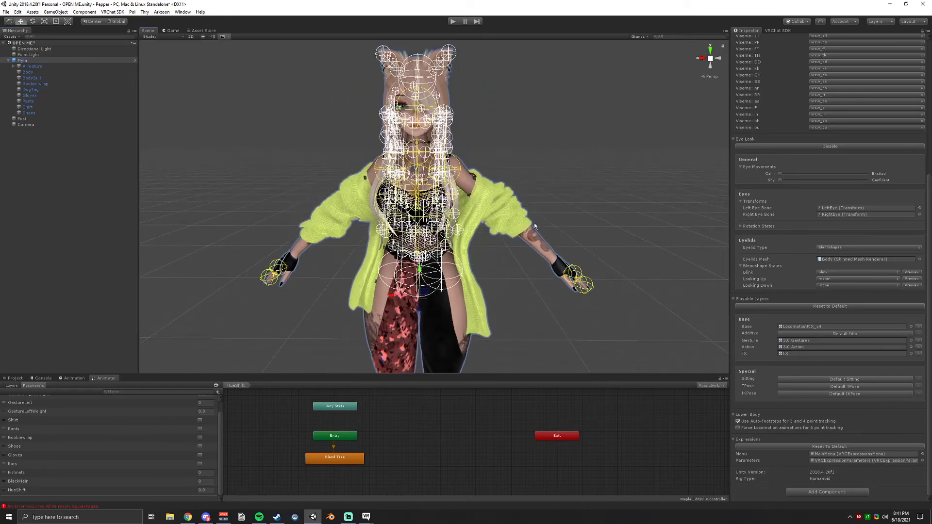
{"action": "left_click", "coordinate": [534, 222]}
{"action": "left_click", "coordinate": [519, 218]}
{"action": "left_click", "coordinate": [519, 219]}
{"action": "middle_click_drag", "start_coordinate": [680, 109], "coordinate": [645, 179]}
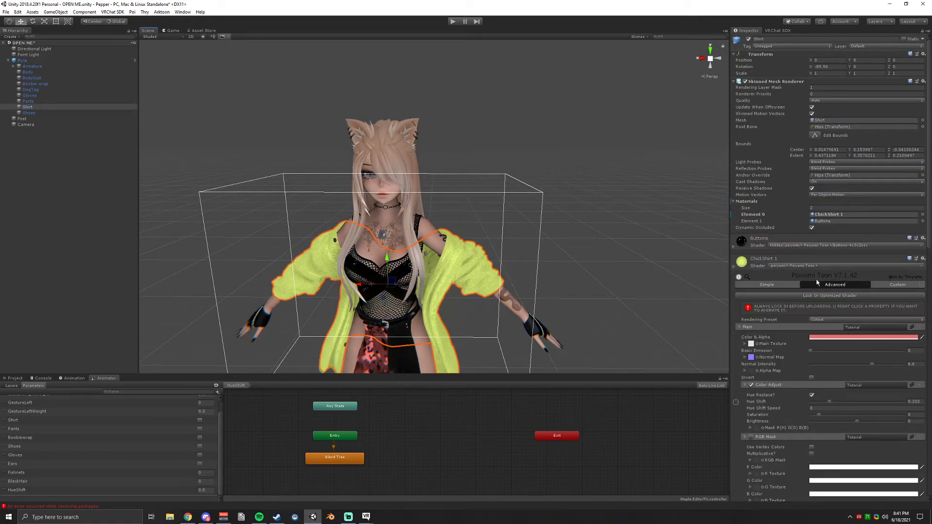
{"action": "left_click", "coordinate": [811, 350]}
{"action": "left_click", "coordinate": [811, 401]}
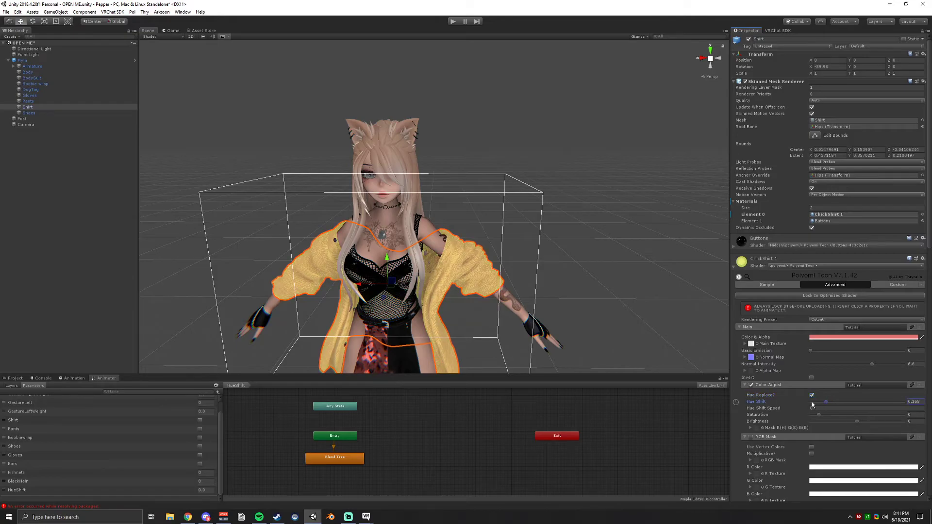
{"action": "left_click", "coordinate": [665, 328]}
Open the Myla avatar's VRCExpressionParameters asset and check the HueShift parameter's type, default and saved settings.
{"action": "scroll", "coordinate": [664, 323], "scroll_direction": "down", "scroll_amount": 5}
{"action": "middle_click_drag", "start_coordinate": [663, 322], "coordinate": [677, 263]}
{"action": "left_click", "coordinate": [37, 61]}
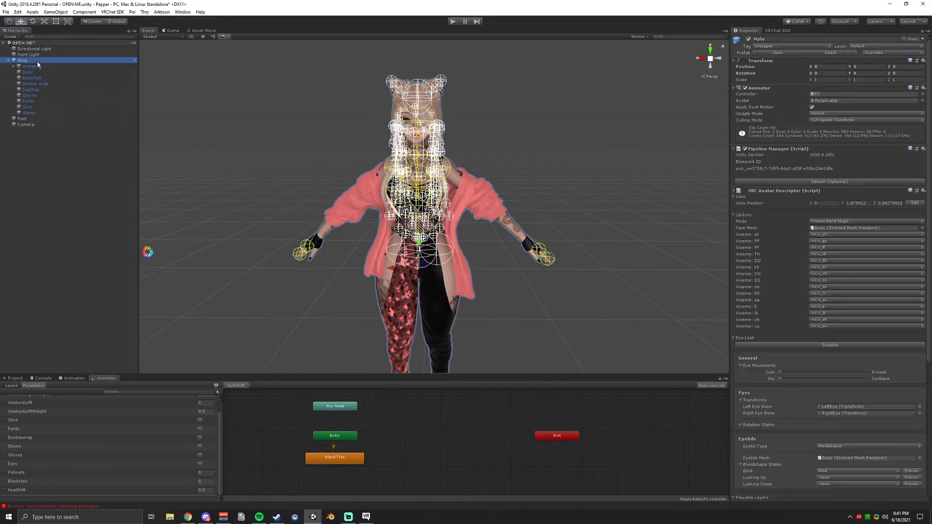
{"action": "scroll", "coordinate": [709, 255], "scroll_direction": "down", "scroll_amount": 3}
{"action": "scroll", "coordinate": [786, 337], "scroll_direction": "down", "scroll_amount": 3}
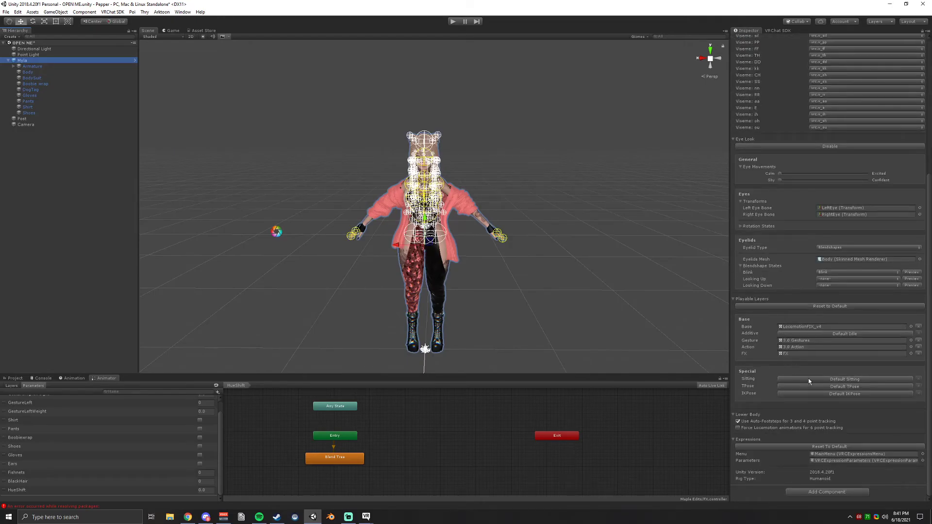
{"action": "double_click", "coordinate": [823, 461]}
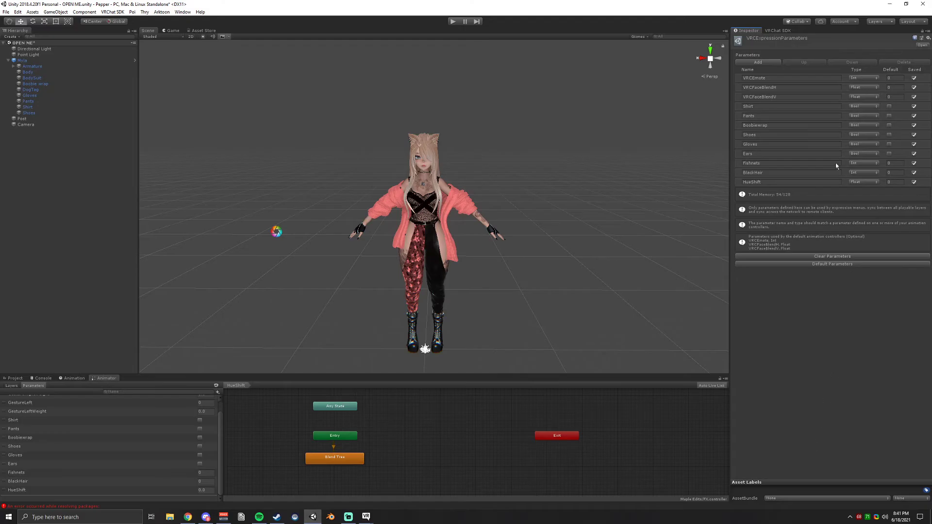
{"action": "left_click", "coordinate": [22, 61]}
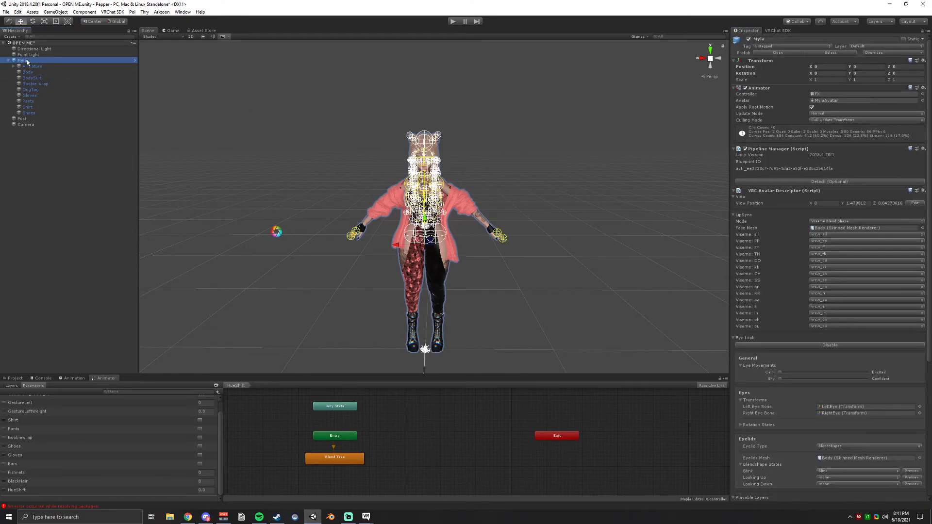
{"action": "scroll", "coordinate": [786, 290], "scroll_direction": "down", "scroll_amount": 6}
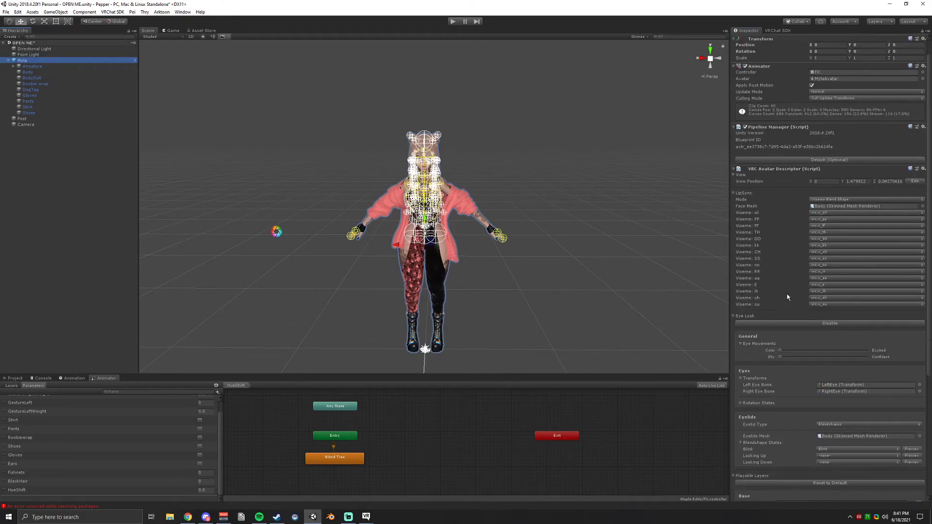
{"action": "double_click", "coordinate": [823, 461]}
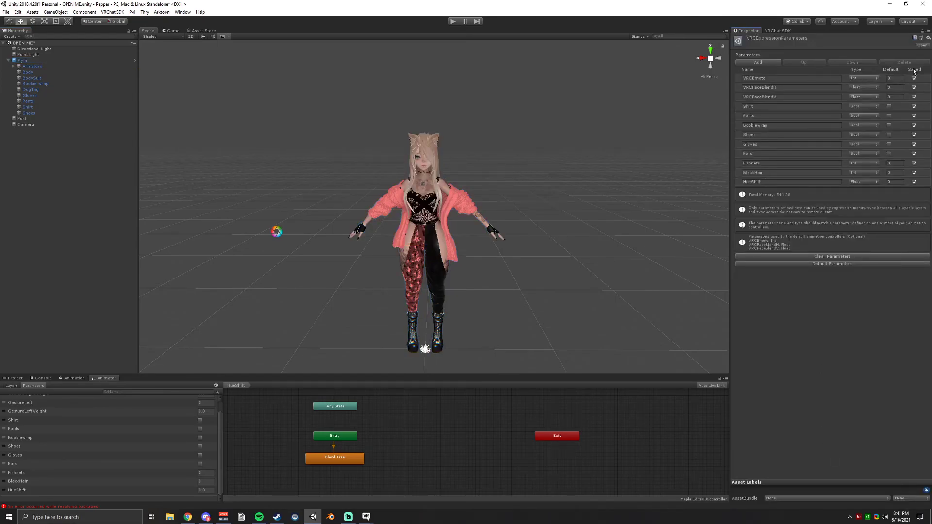
{"action": "left_click", "coordinate": [861, 183]}
{"action": "left_click", "coordinate": [867, 181]}
Open the MainMenu expressions menu assigned to the Myla avatar.
{"action": "left_click", "coordinate": [35, 61]}
{"action": "scroll", "coordinate": [651, 214], "scroll_direction": "down", "scroll_amount": 3}
{"action": "scroll", "coordinate": [810, 389], "scroll_direction": "down", "scroll_amount": 5}
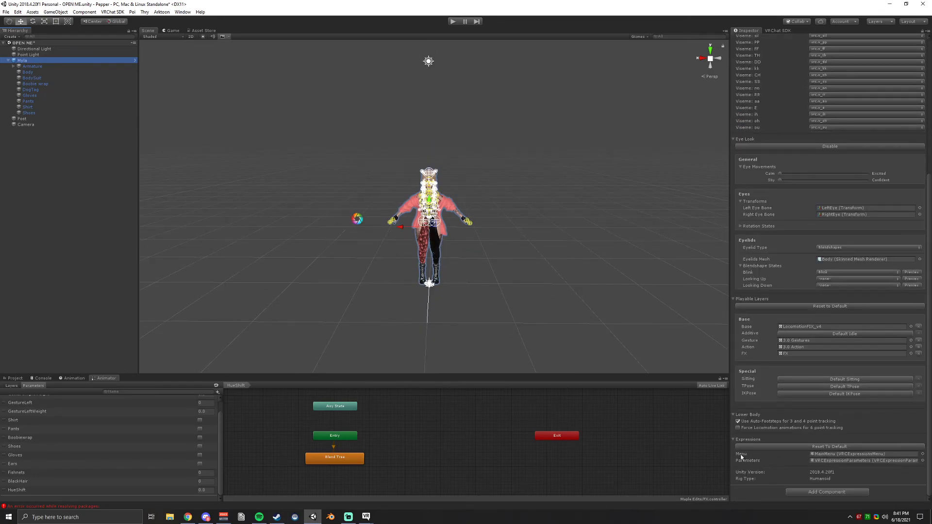
{"action": "double_click", "coordinate": [833, 454]}
{"action": "scroll", "coordinate": [422, 97], "scroll_direction": "up", "scroll_amount": 10}
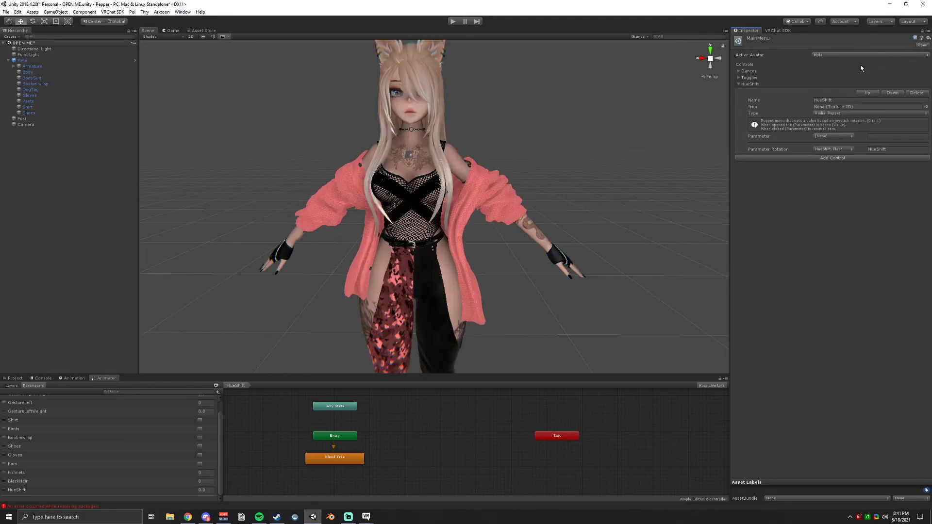
Add a Radial Puppet control named HueShift to MainMenu, with Parameter Rotation set to HueShift, Float.
{"action": "left_click", "coordinate": [739, 85]}
{"action": "left_click", "coordinate": [782, 93]}
{"action": "left_click", "coordinate": [739, 90]}
{"action": "left_click", "coordinate": [832, 107]}
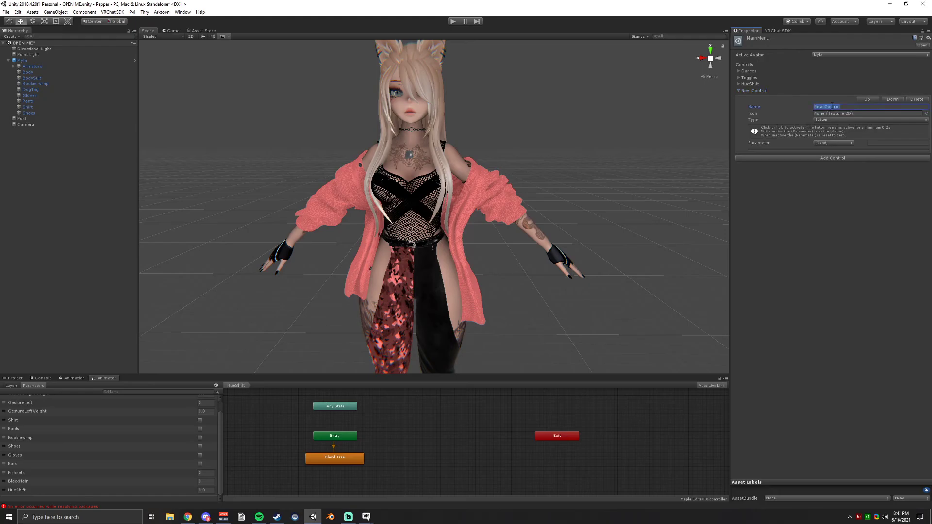
{"action": "type", "text": "HueShift"}
{"action": "left_click", "coordinate": [834, 120]}
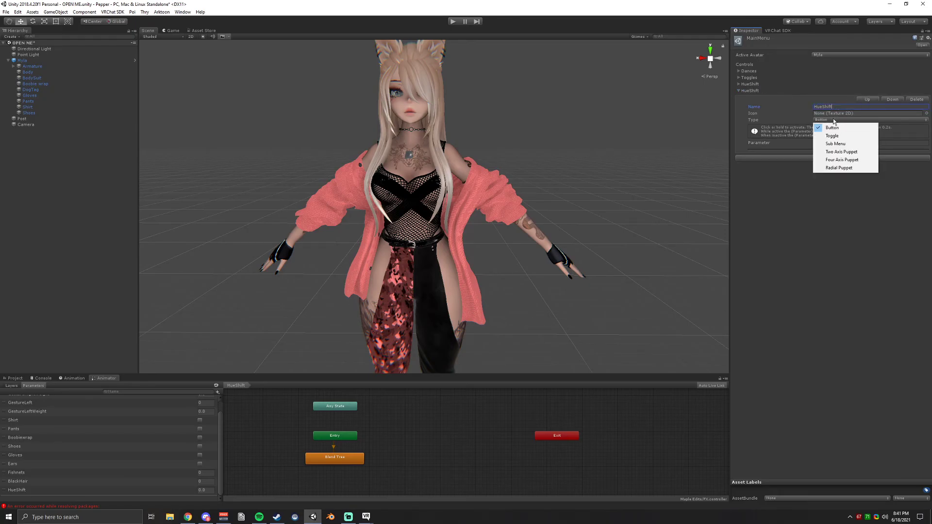
{"action": "left_click", "coordinate": [831, 168]}
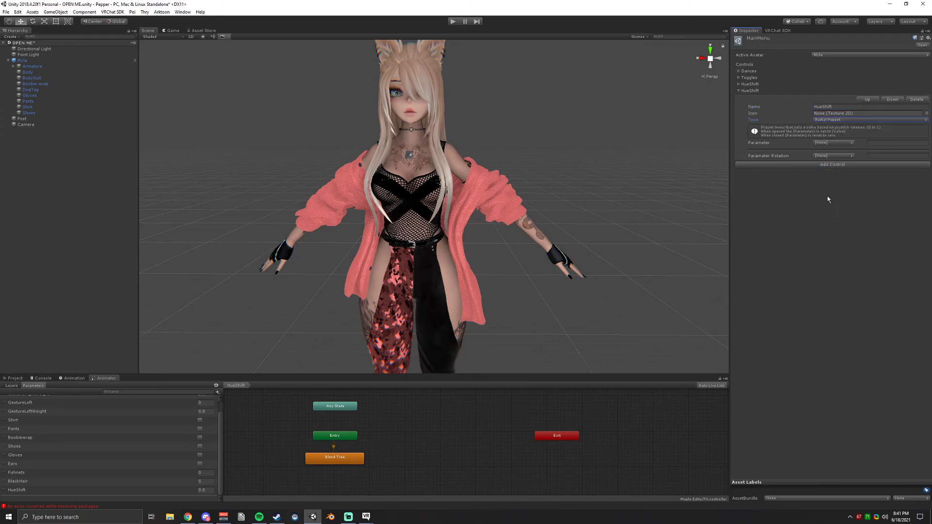
{"action": "left_click", "coordinate": [827, 156]}
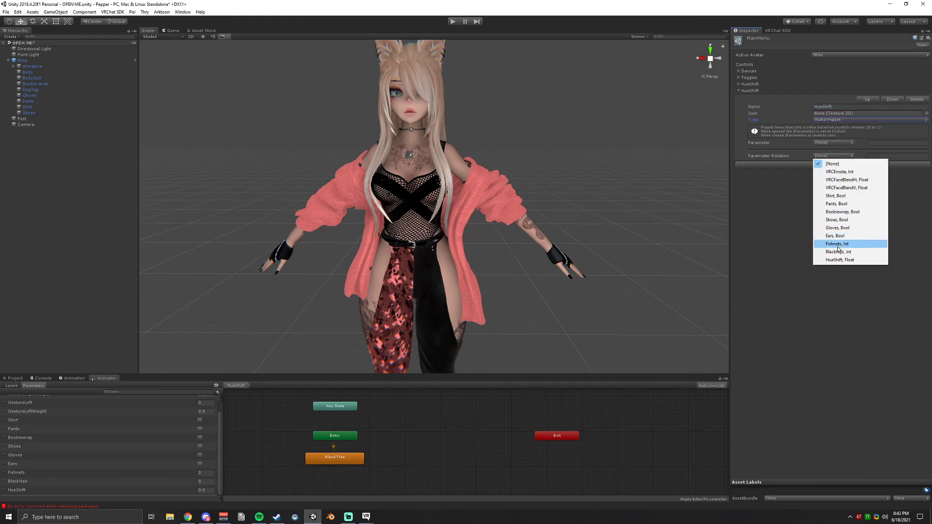
{"action": "left_click", "coordinate": [841, 260]}
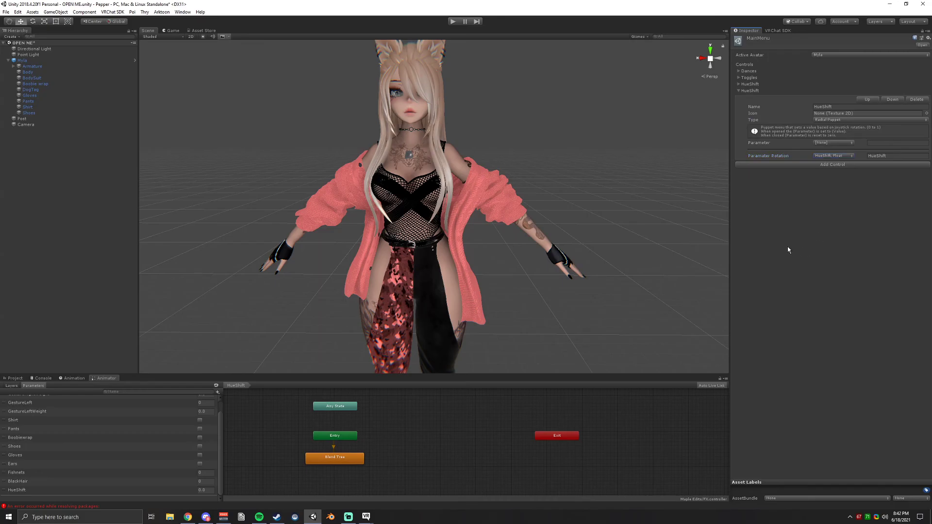
Delete the duplicate HueShift control from MainMenu.
{"action": "left_click", "coordinate": [740, 91]}
{"action": "left_click", "coordinate": [739, 91]}
{"action": "left_click", "coordinate": [913, 100]}
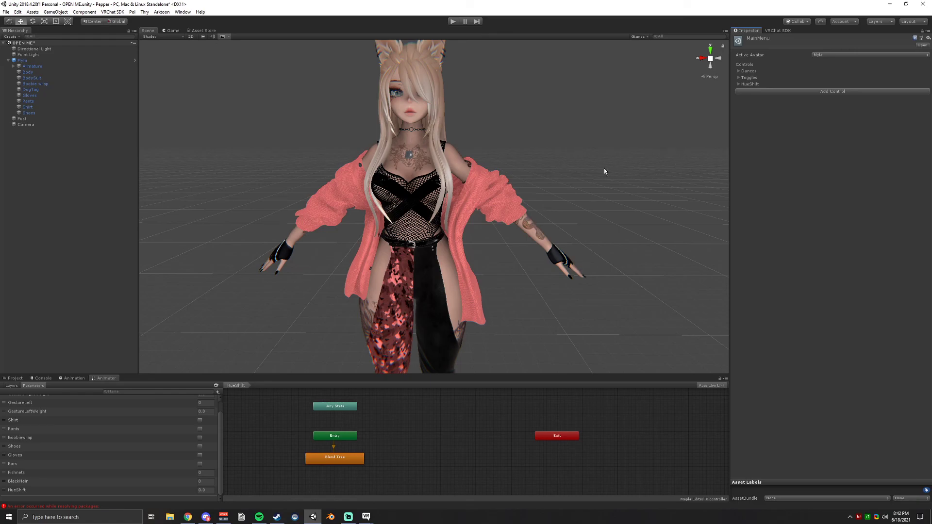
Bring up the VRChat SDK's build and publish options for the avatar.
{"action": "left_click", "coordinate": [776, 30]}
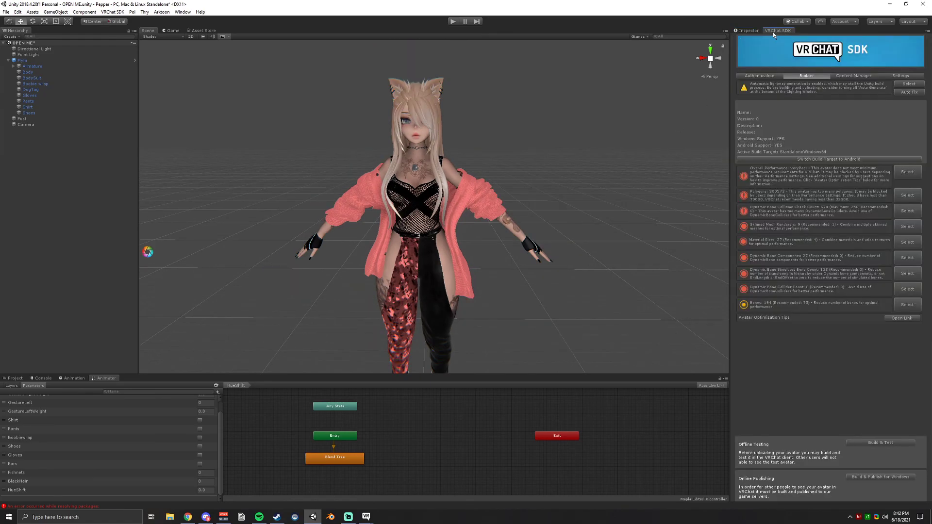